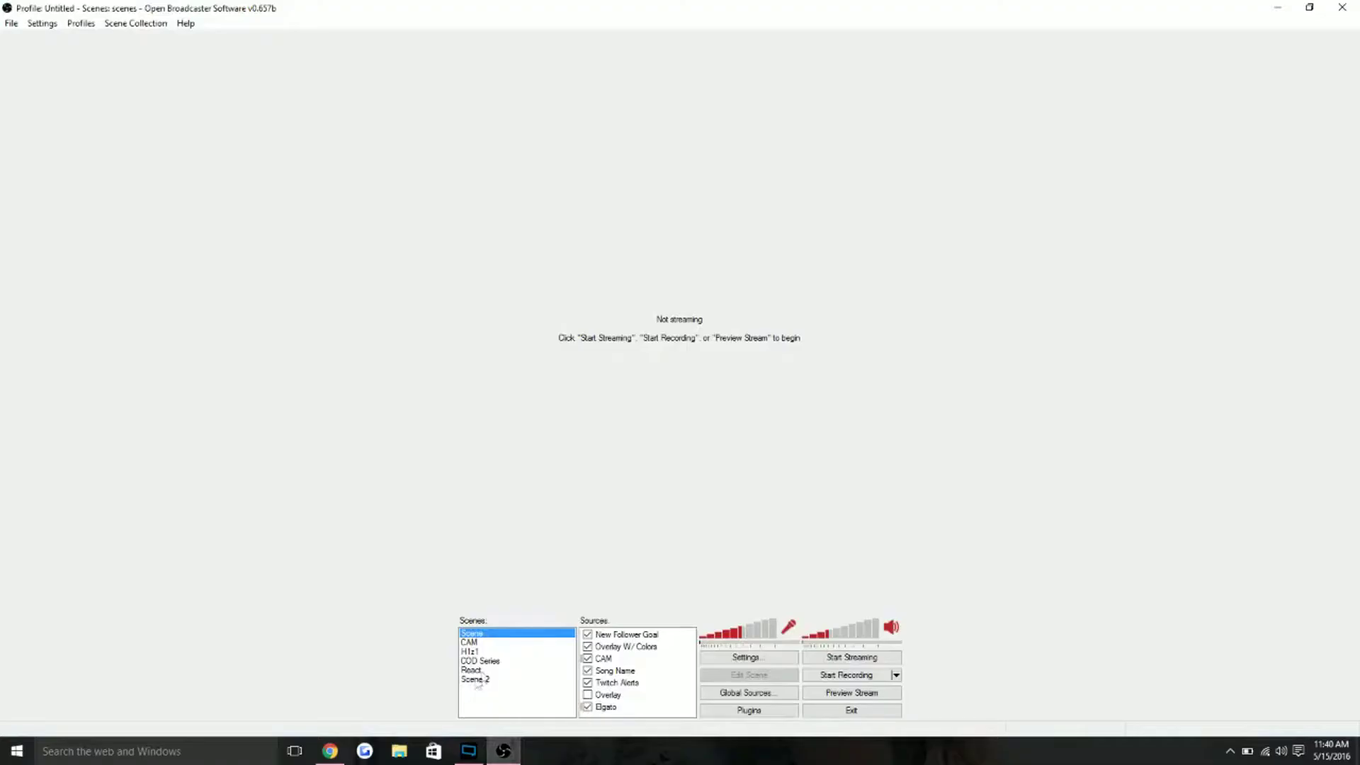
Create a new scene, accepting the name Scene 3
left_click(476, 679)
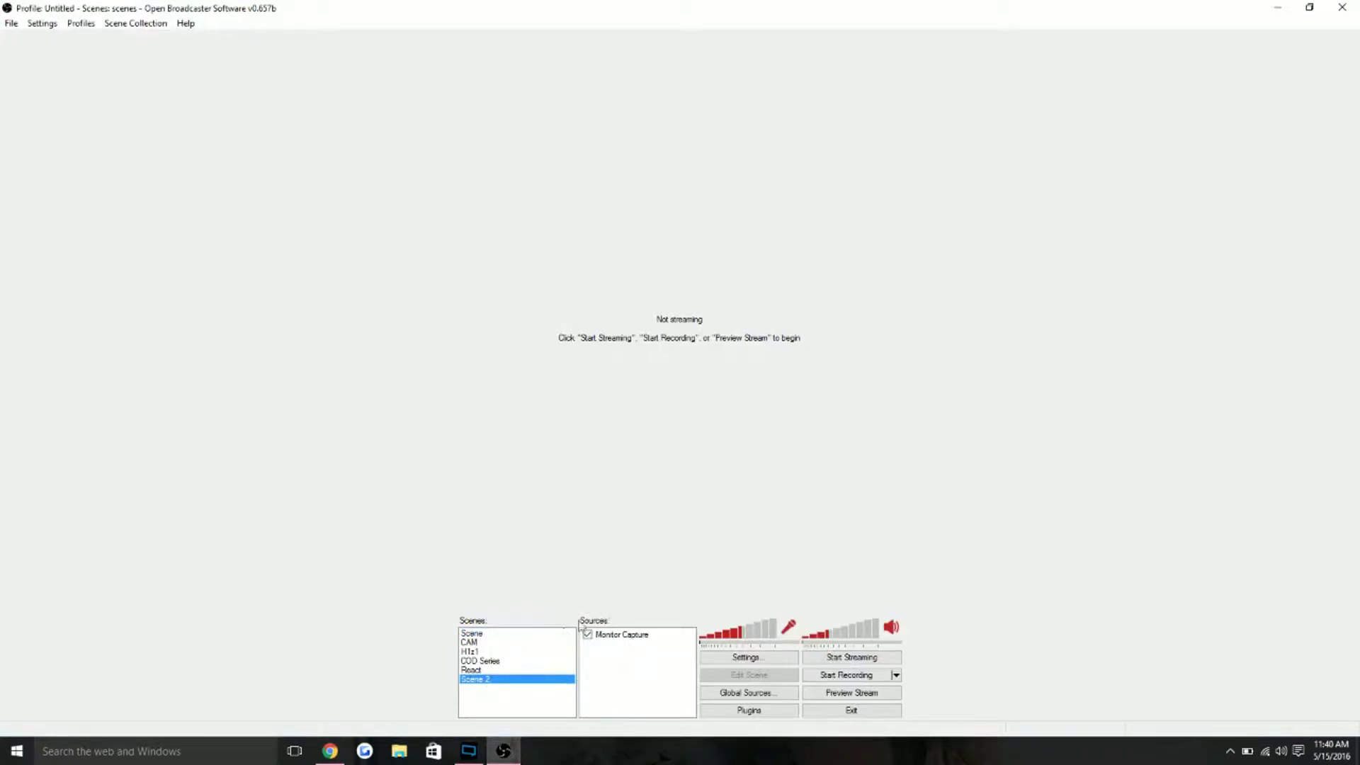
right_click(476, 689)
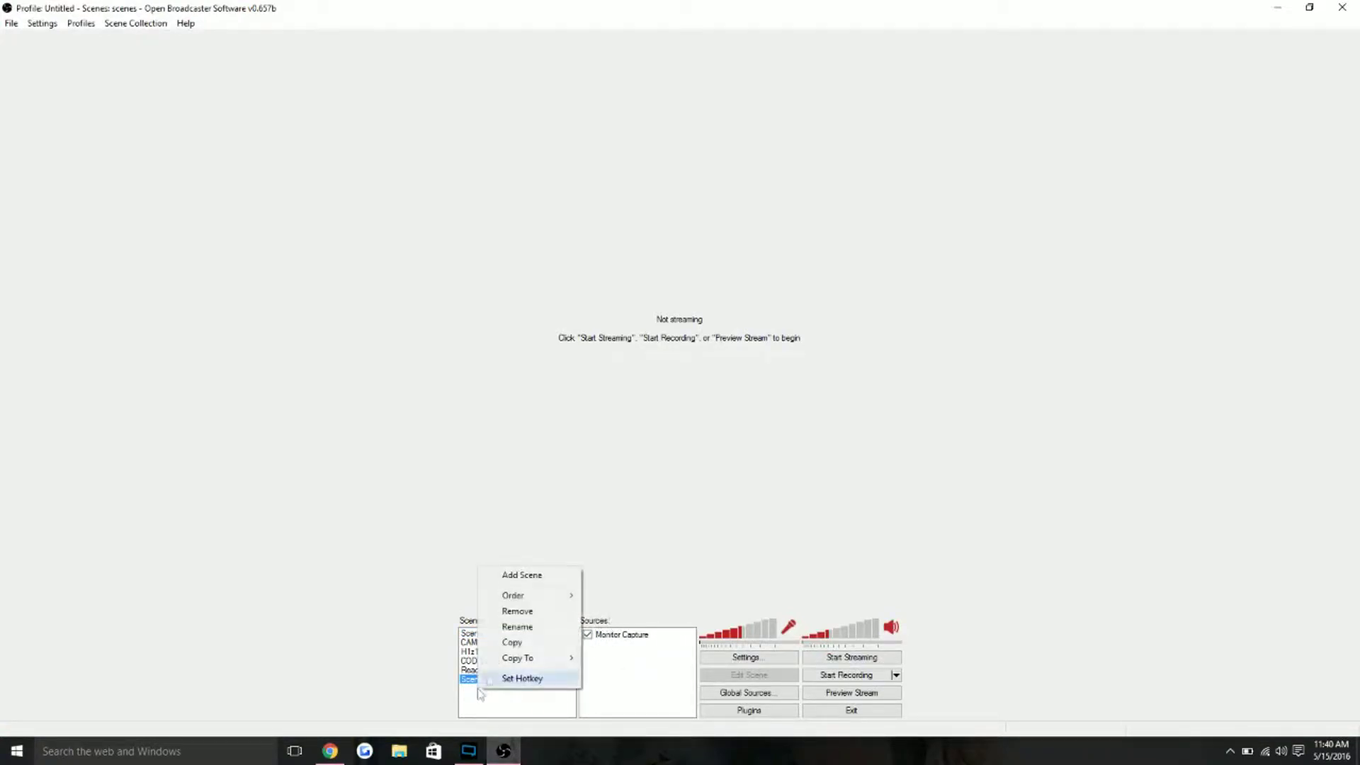
left_click(538, 575)
left_click(720, 391)
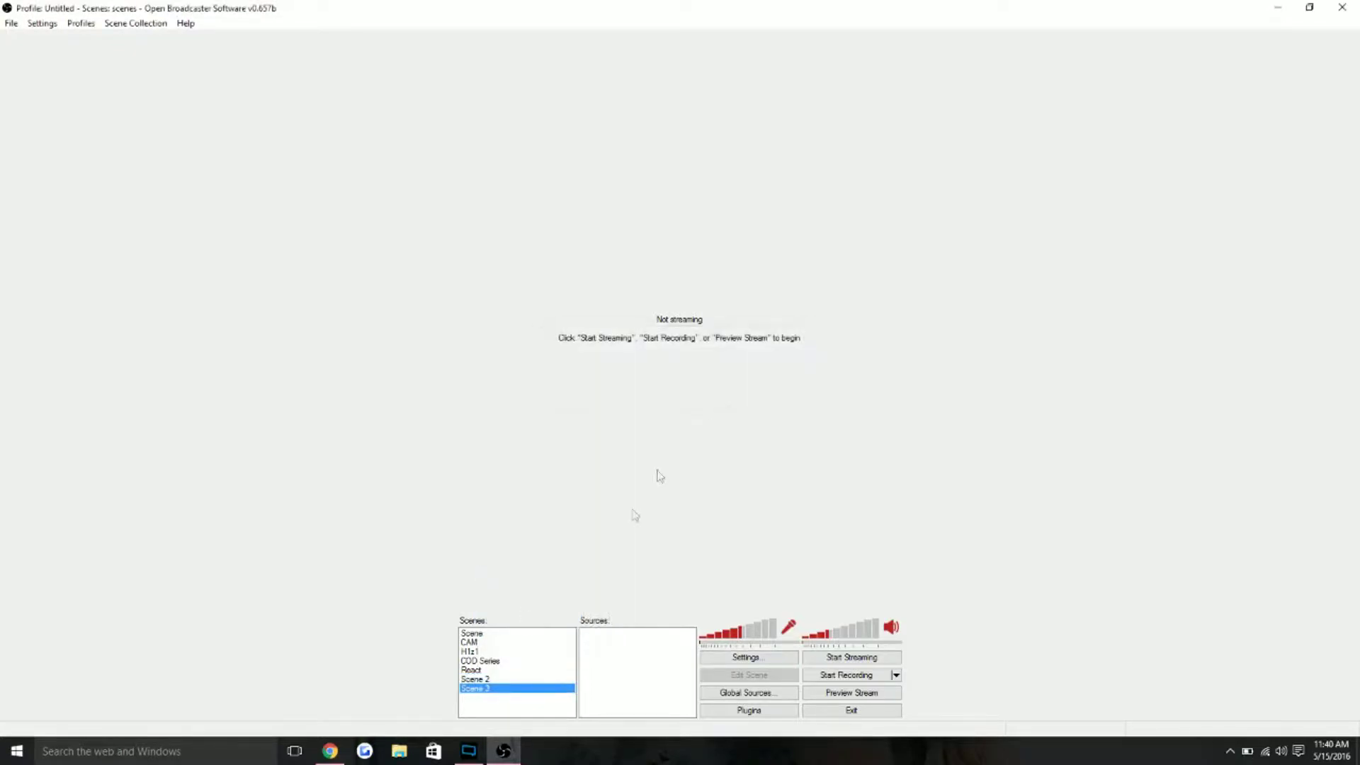
Start adding a Video Capture Device source to Scene 3, then cancel its settings
right_click(623, 653)
left_click(770, 646)
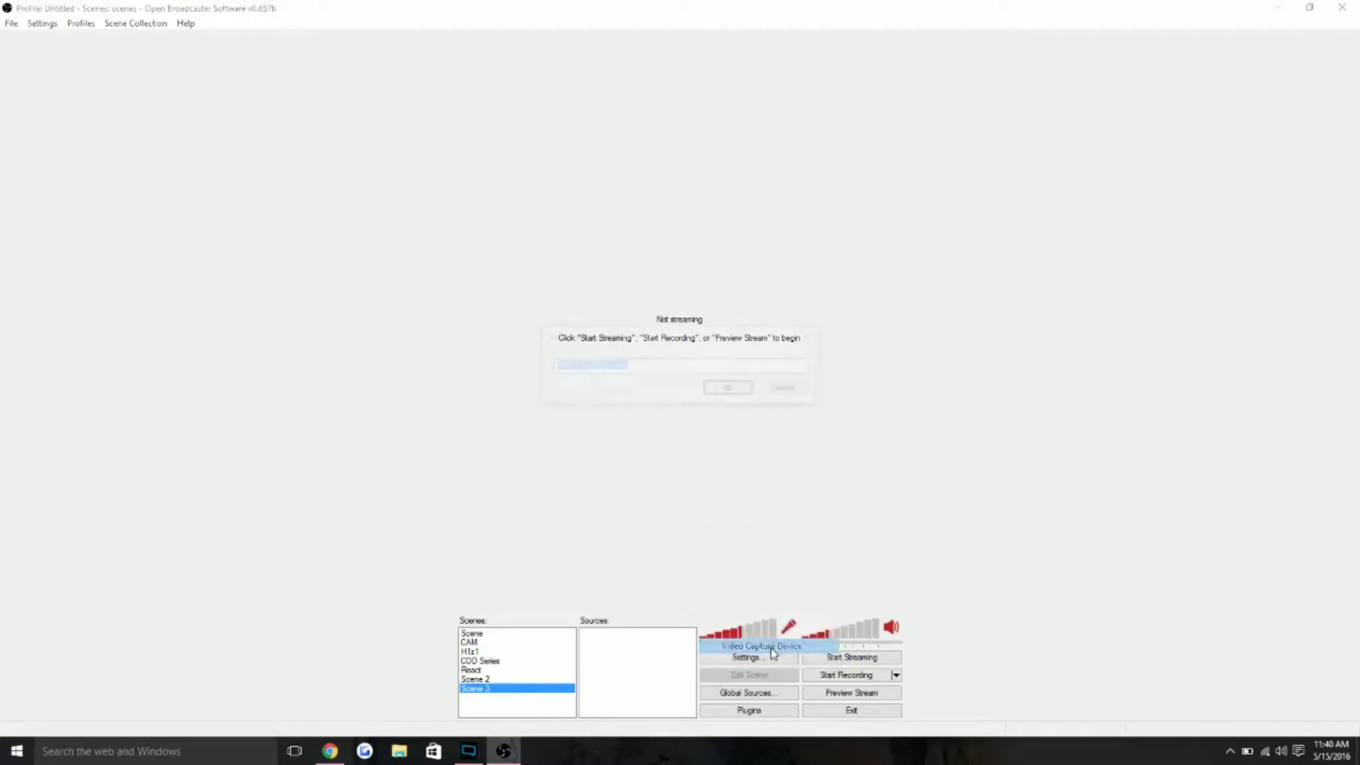
left_click(729, 388)
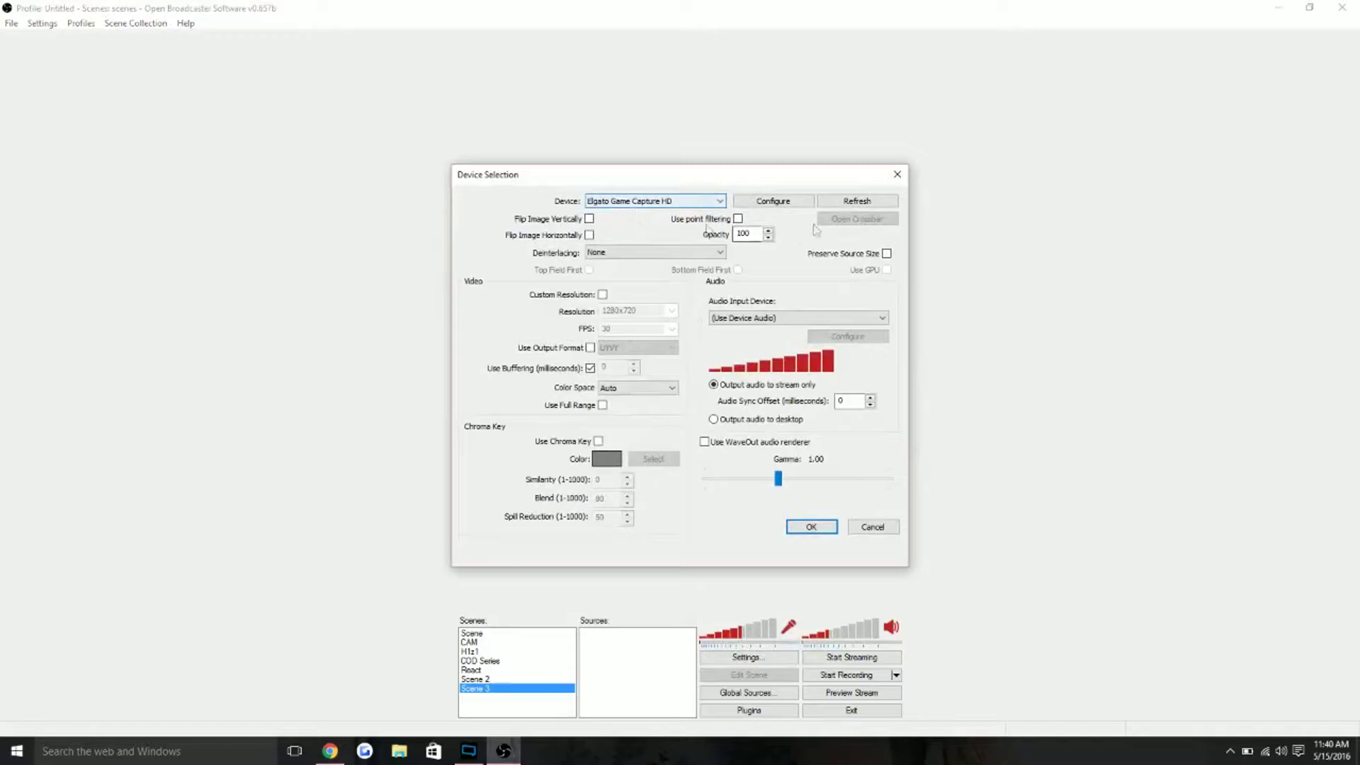
left_click(886, 530)
Retry adding the Elgato capture device, dismissing the duplicate-device error and cancelling
right_click(641, 668)
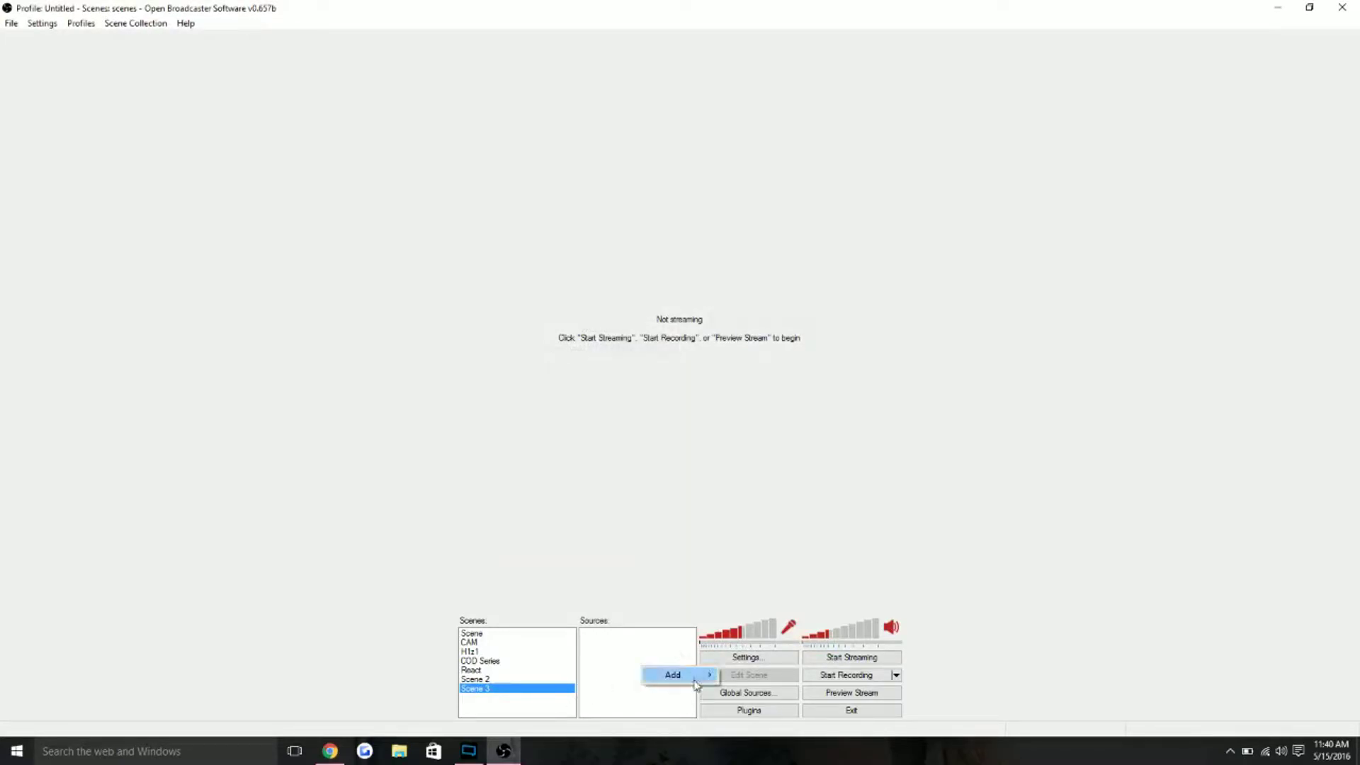
mouse_move(676, 674)
left_click(773, 657)
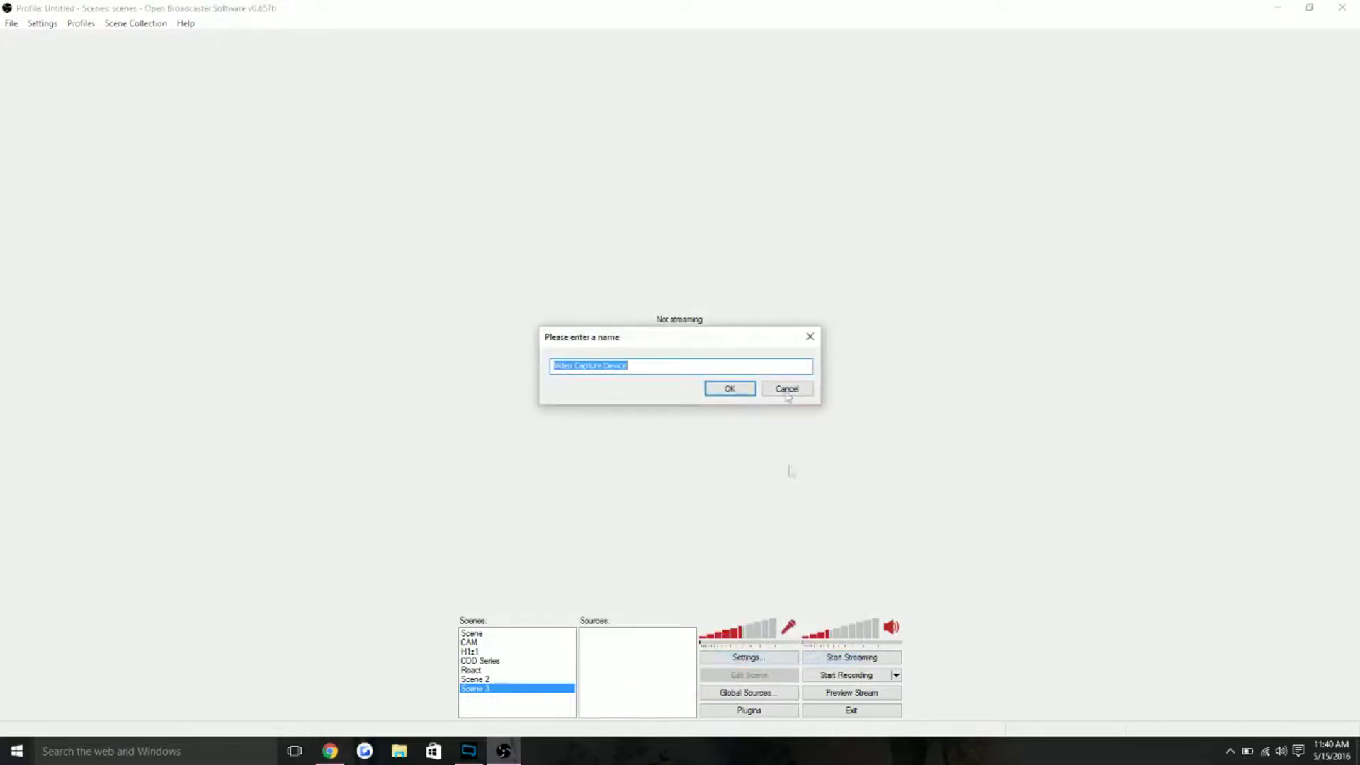
left_click(730, 387)
left_click(811, 525)
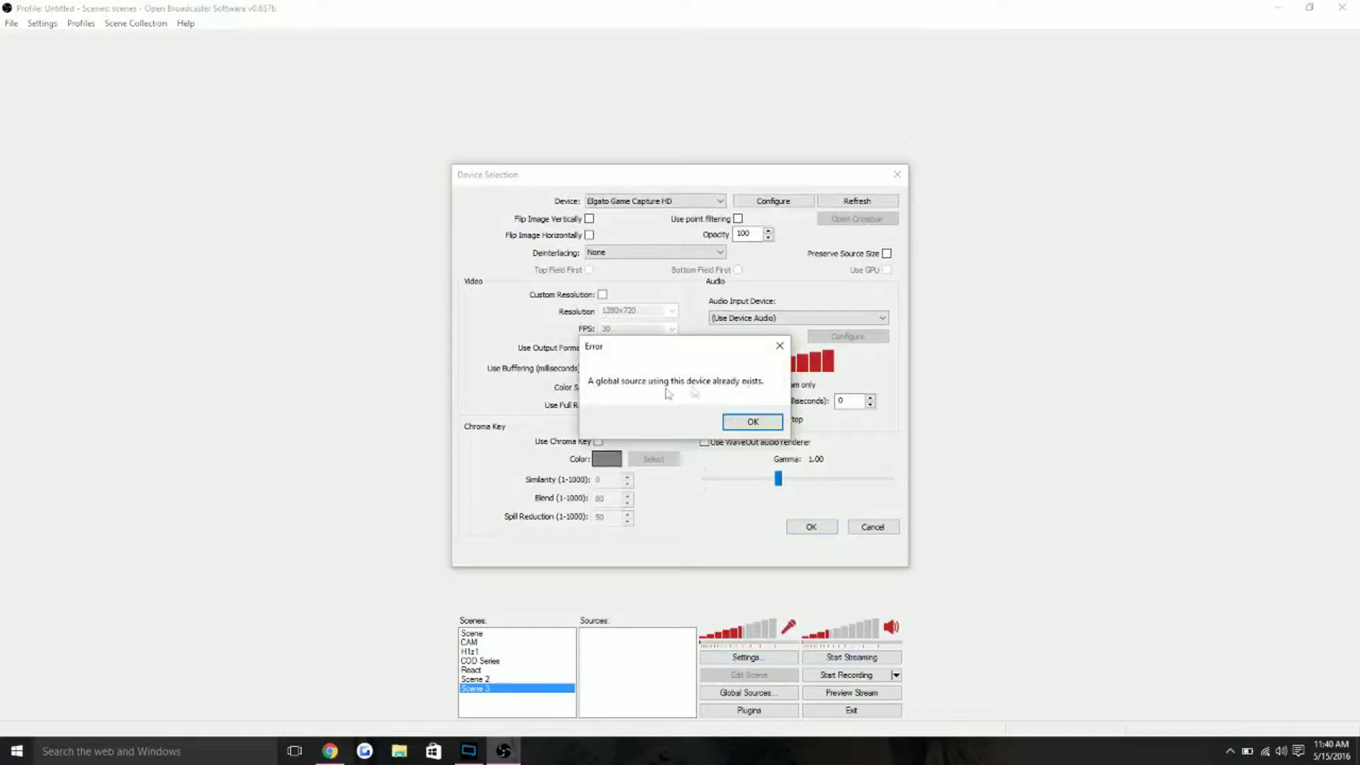
left_click(752, 423)
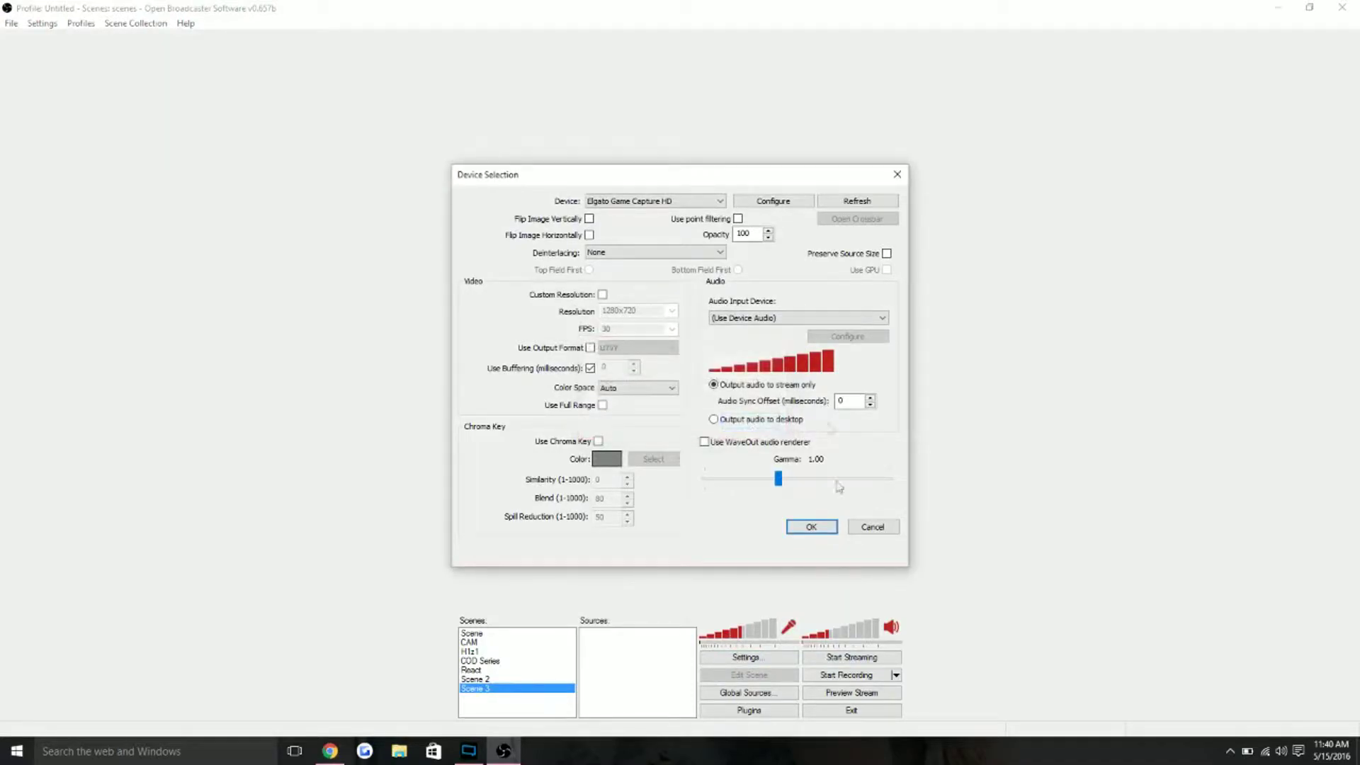
left_click(871, 527)
Add the existing Elgato and CAM global sources to Scene 3
right_click(620, 656)
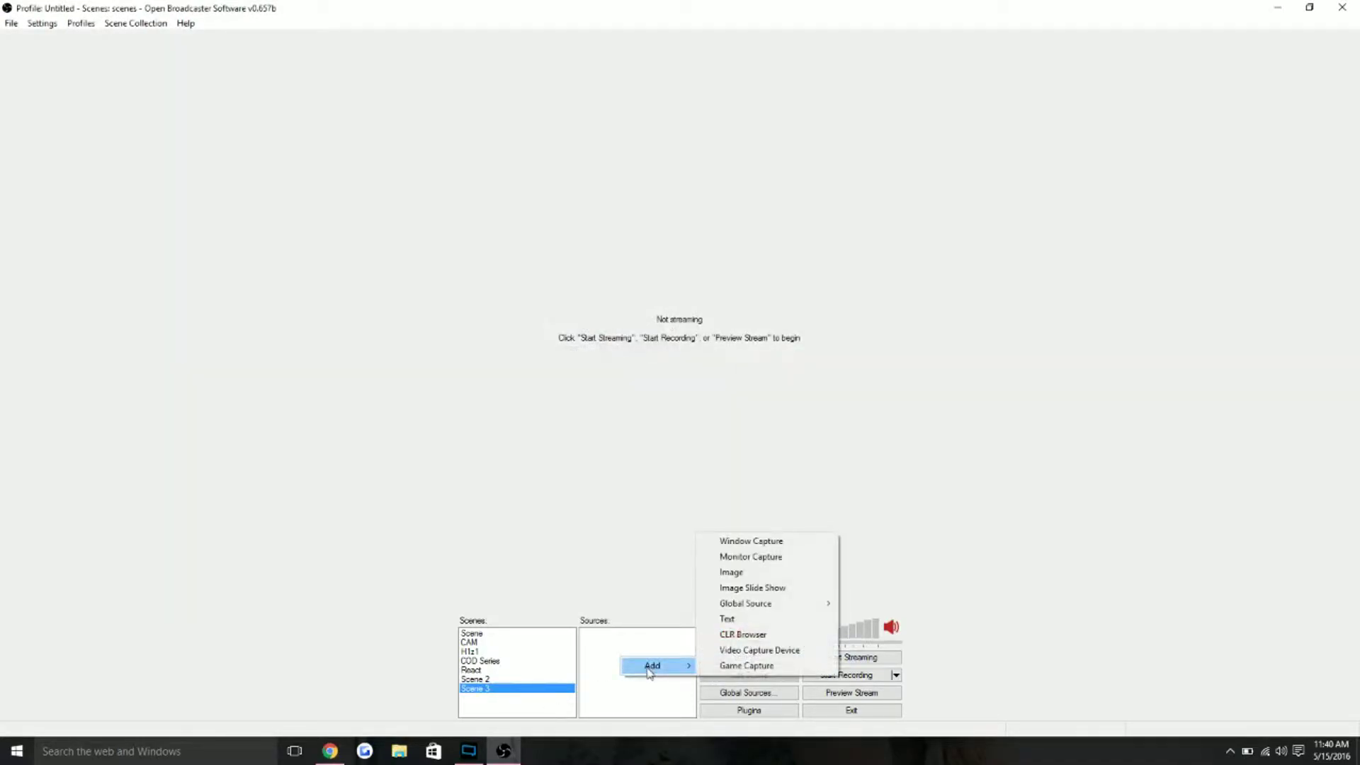
mouse_move(746, 603)
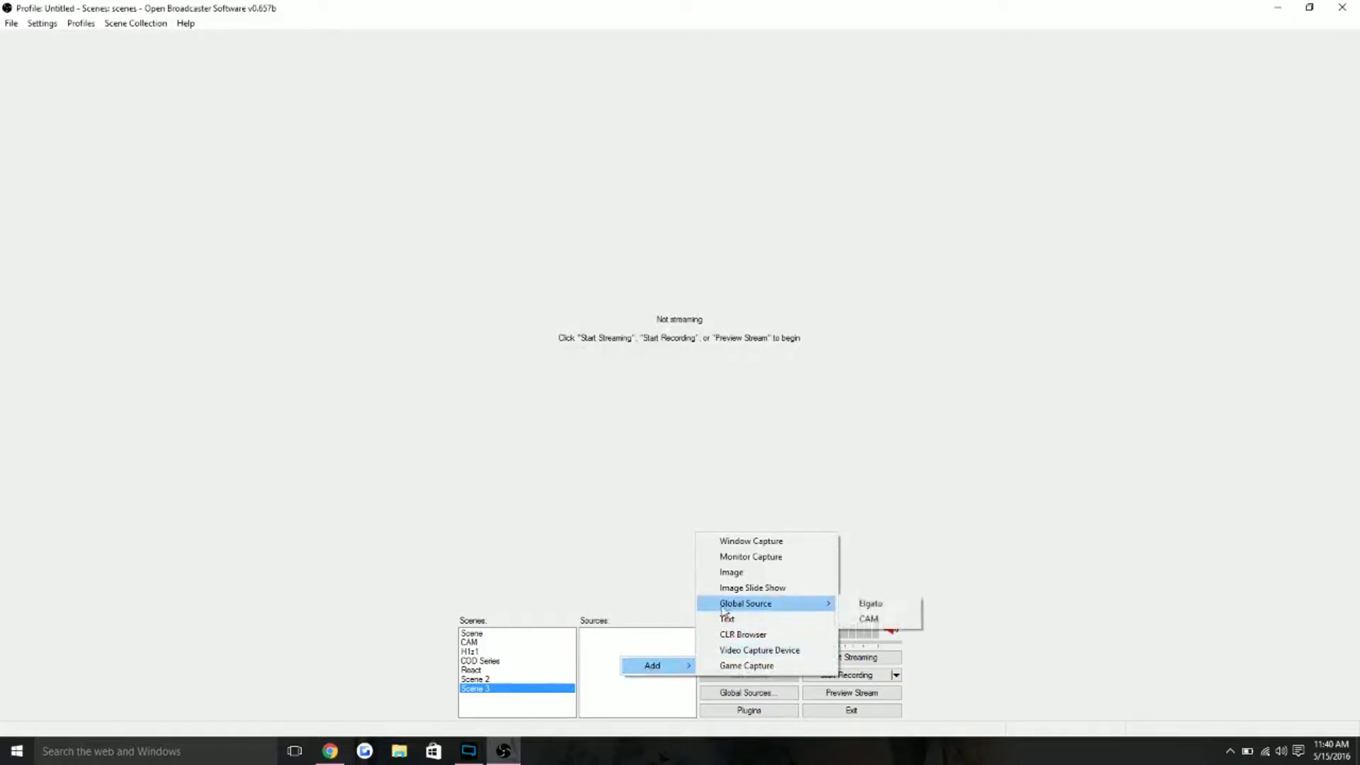
left_click(871, 603)
left_click(729, 388)
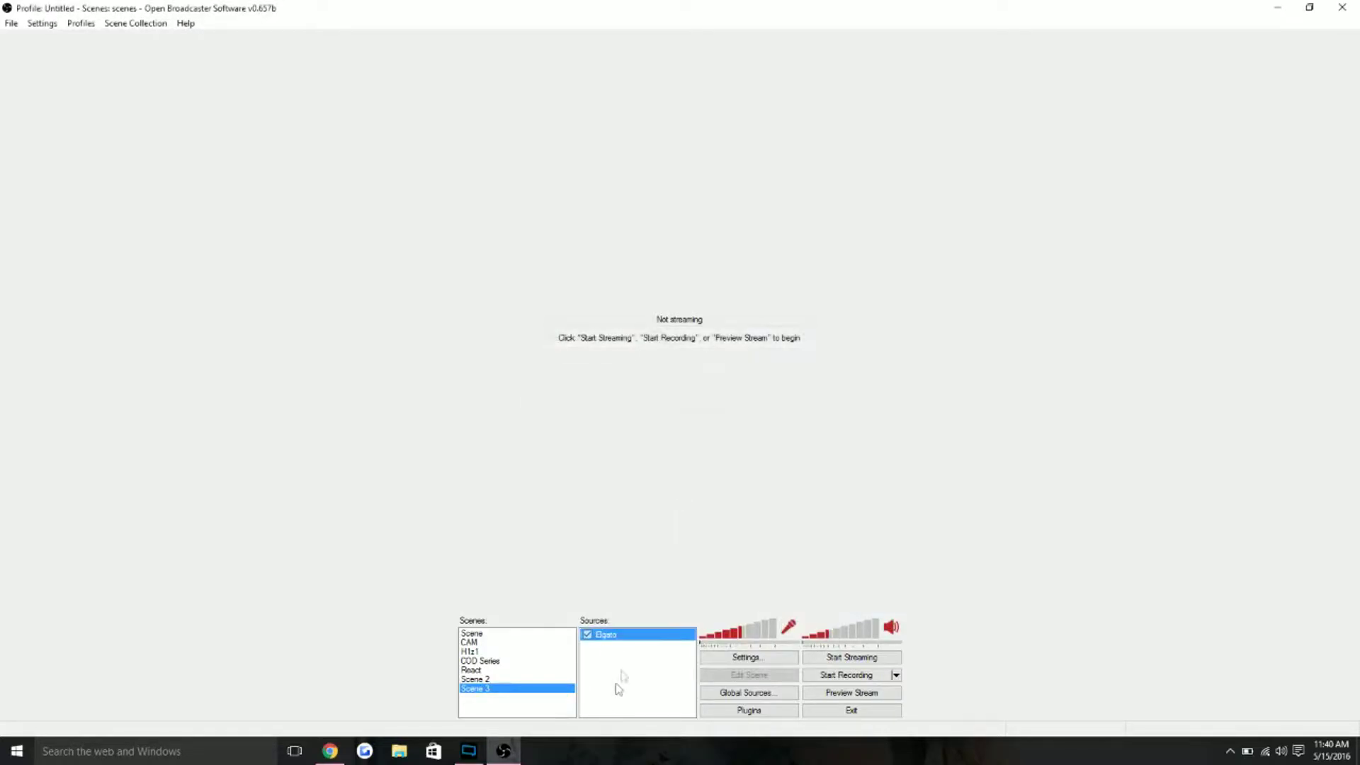
right_click(618, 687)
mouse_move(652, 683)
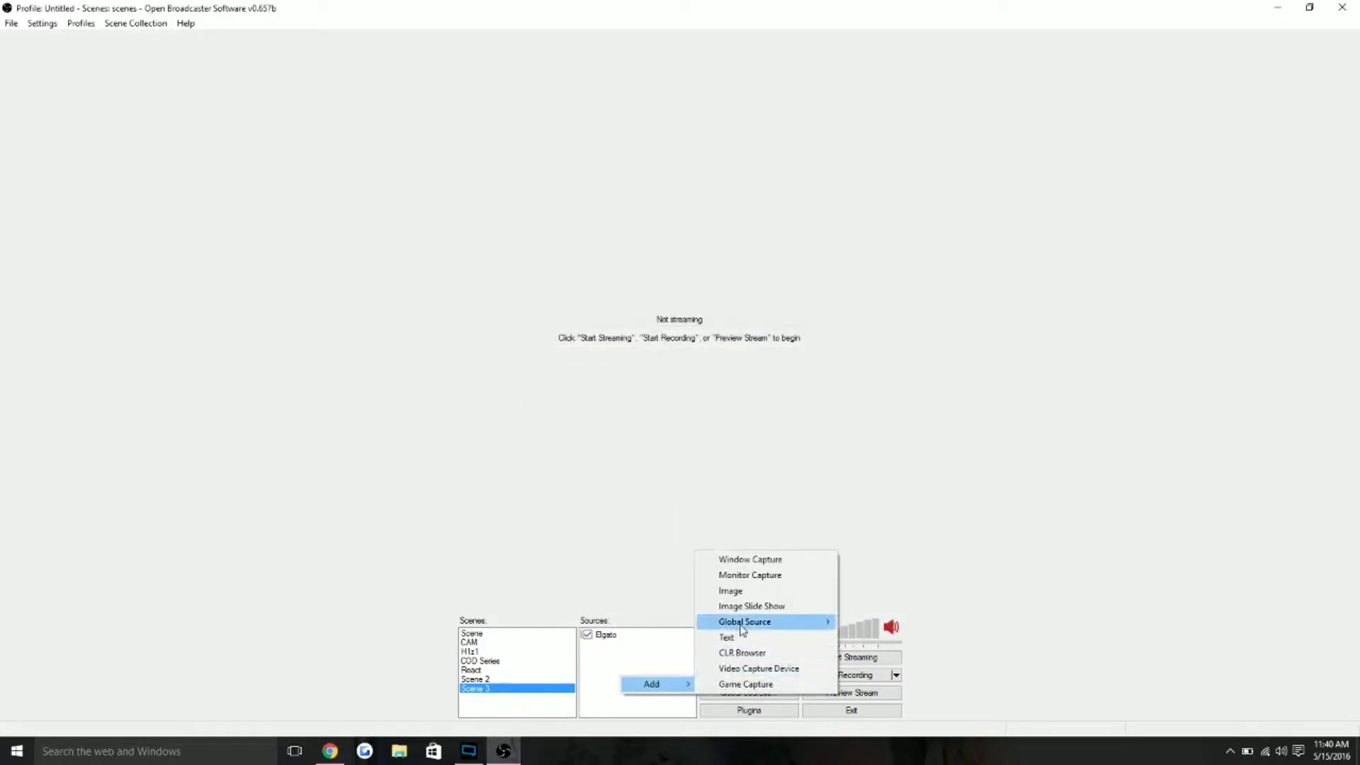
mouse_move(746, 621)
left_click(857, 636)
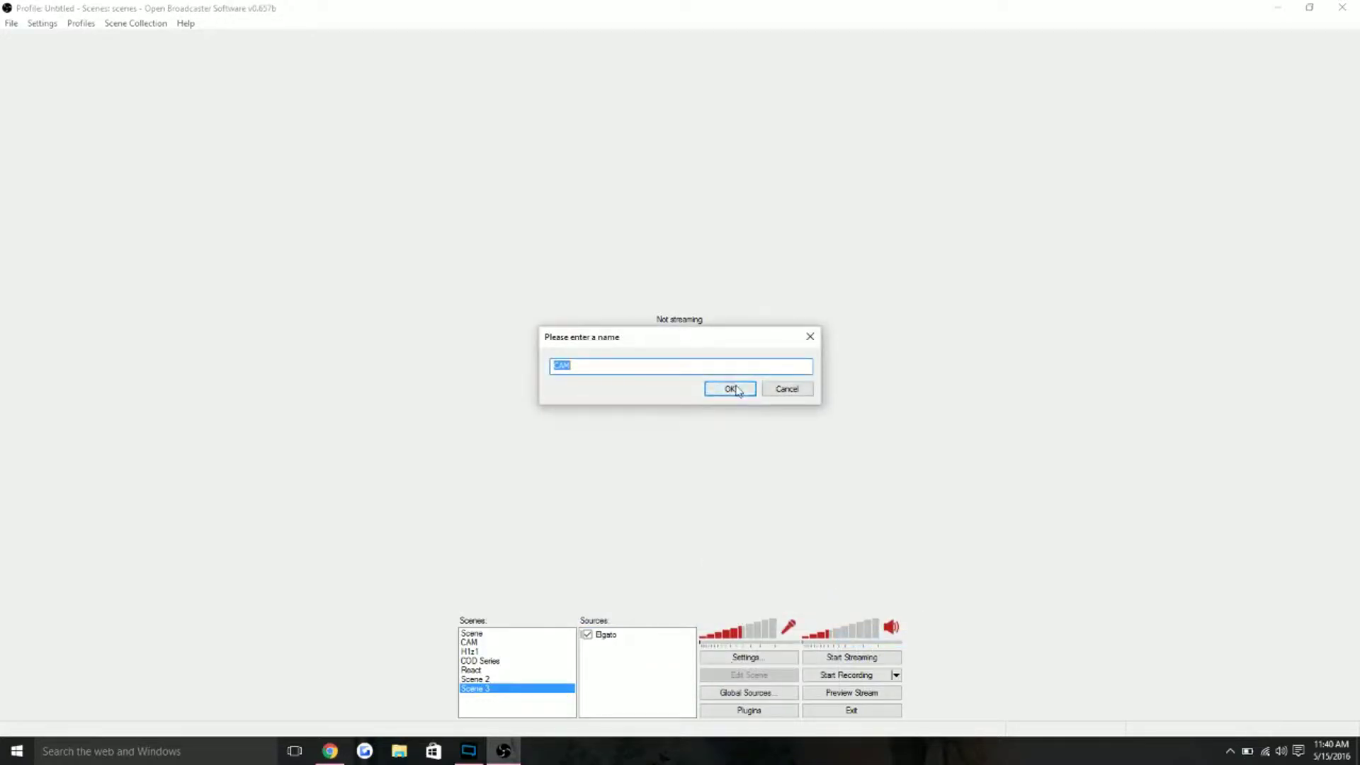
left_click(733, 389)
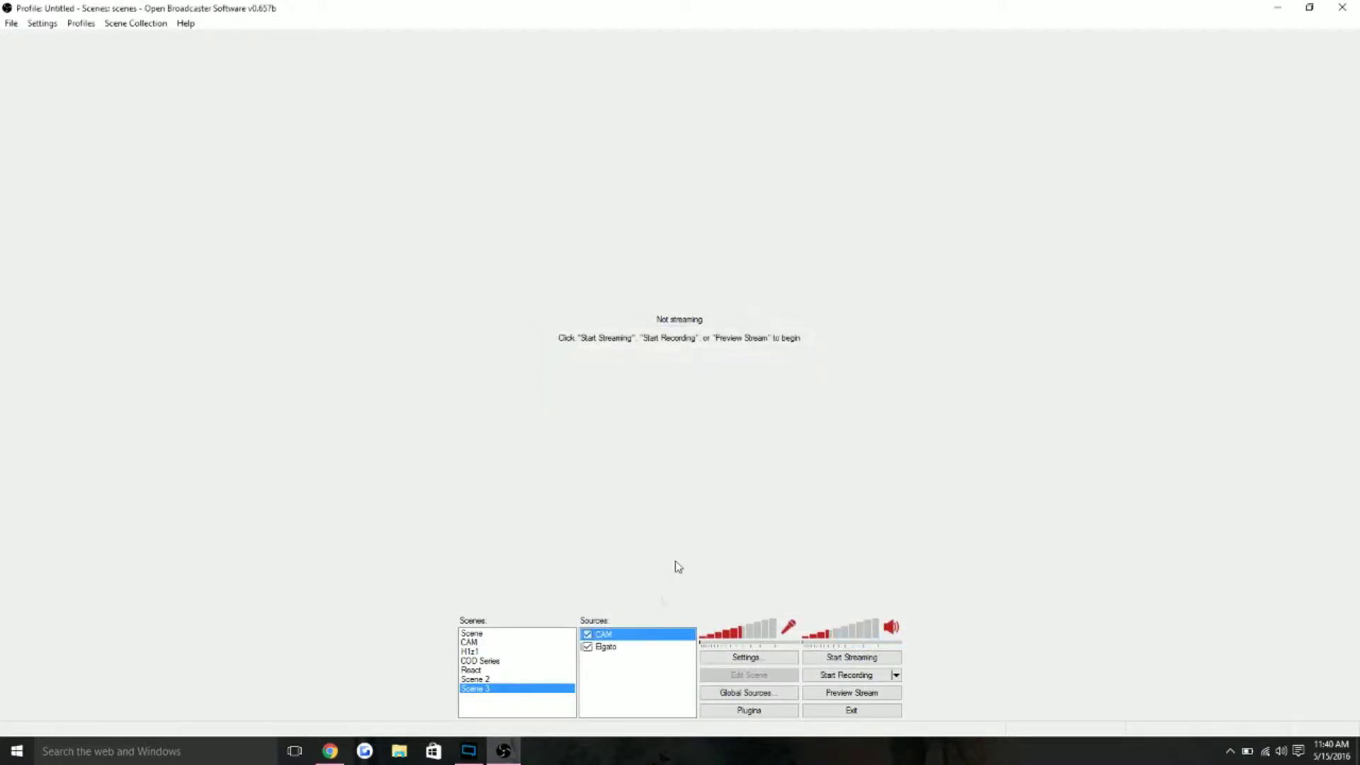
Close the source menu without adding anything and switch to Scene 2 to compare
right_click(616, 670)
mouse_move(648, 678)
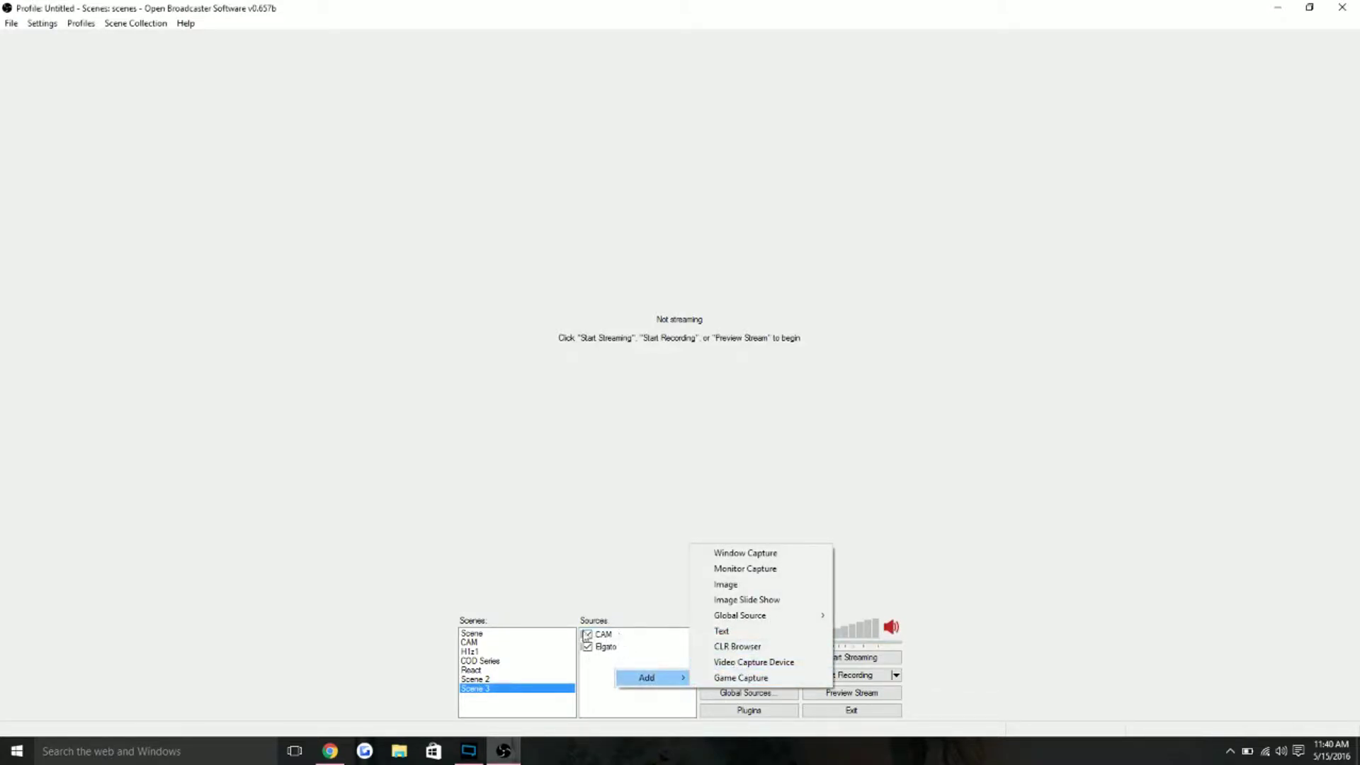
left_click(602, 587)
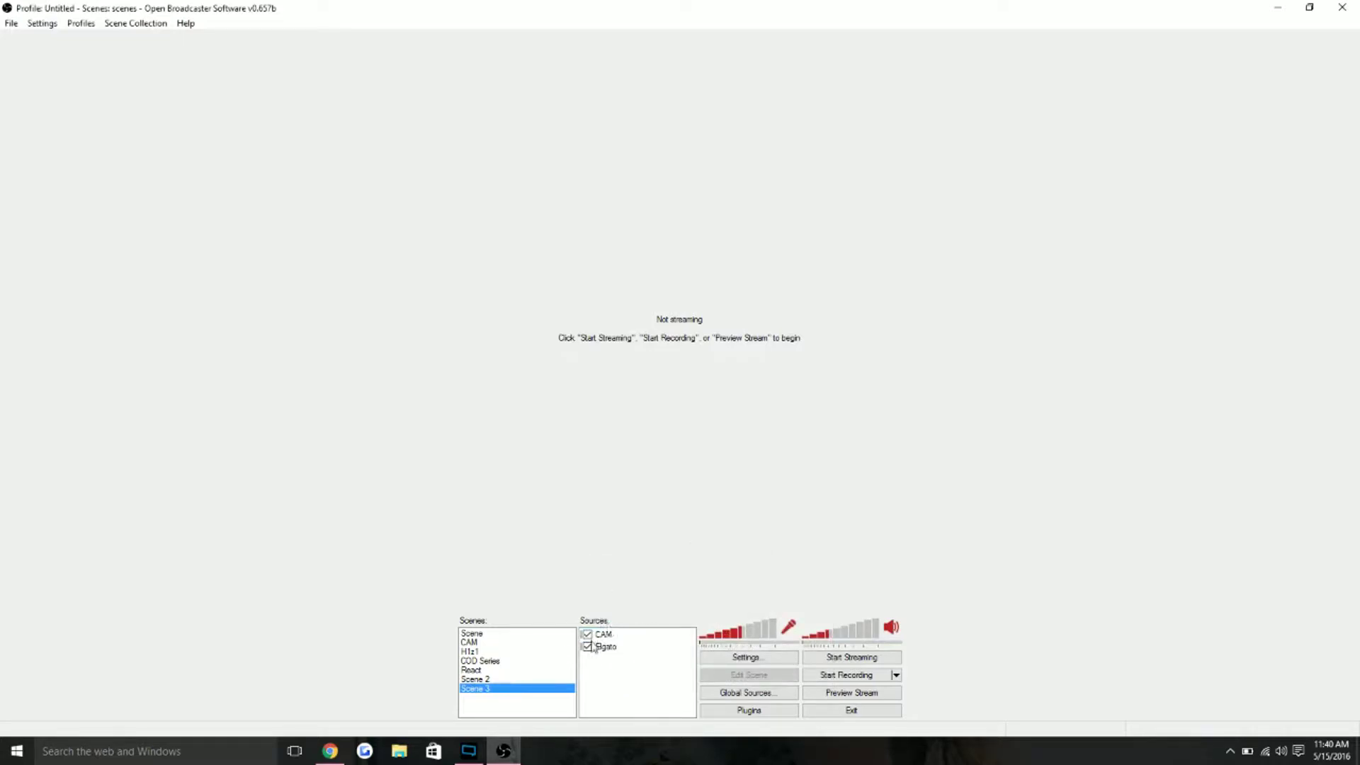
left_click(479, 680)
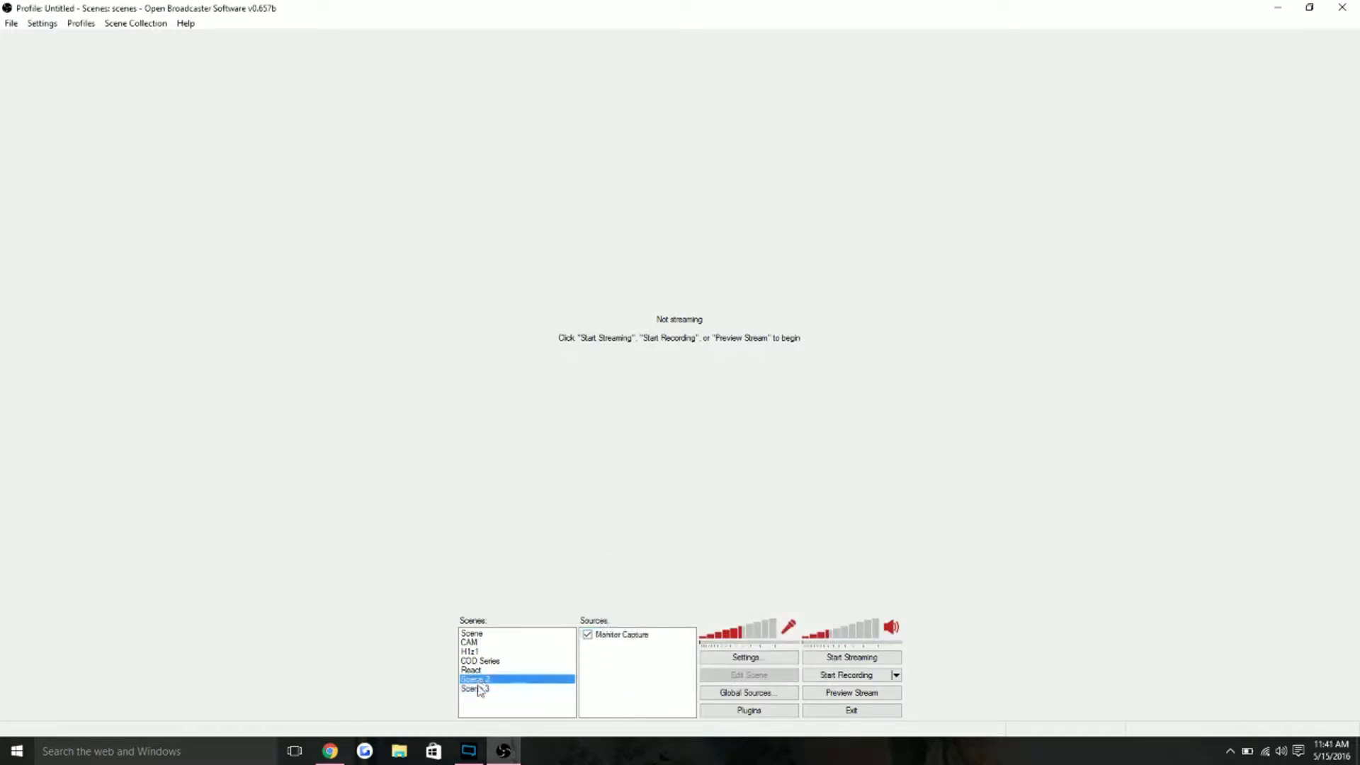
Return to Scene 3 and open the Elgato capture source's properties
left_click(480, 686)
left_click(480, 690)
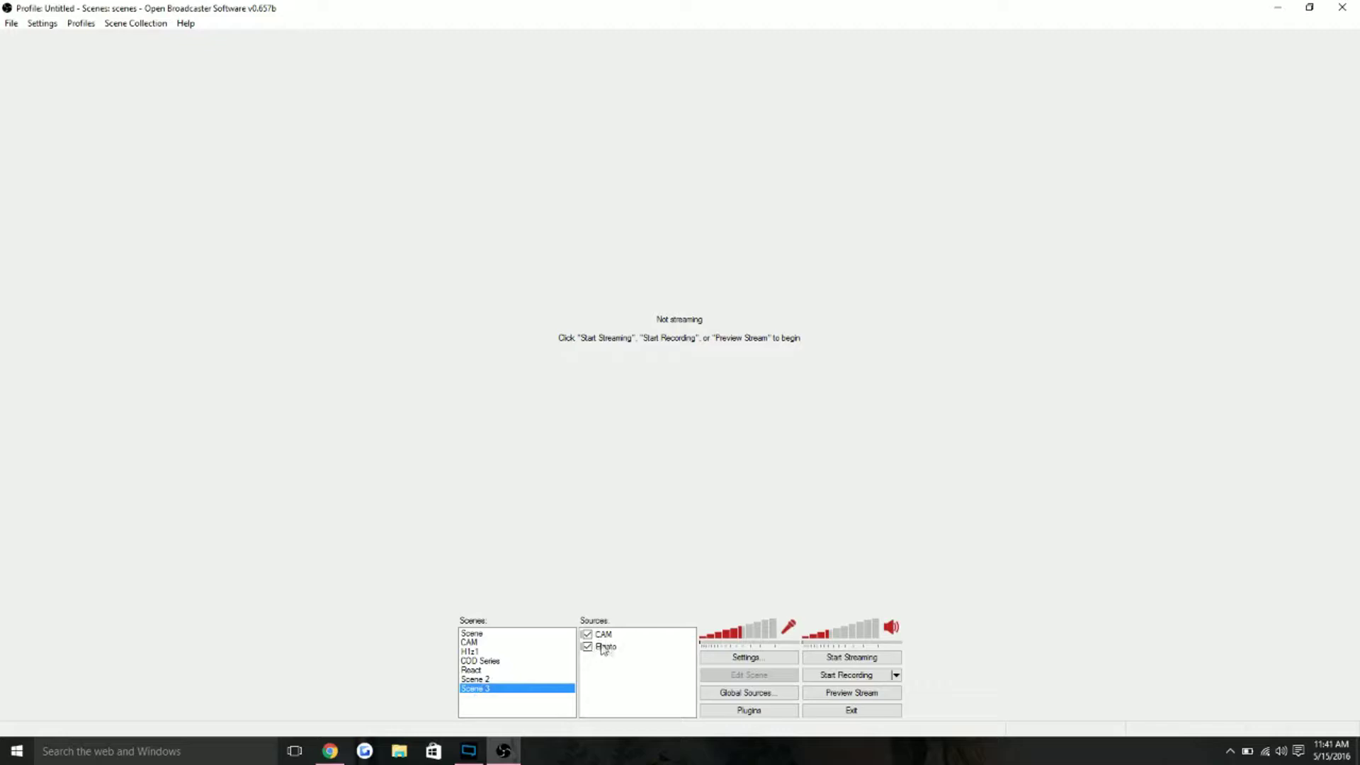
left_click(604, 647)
right_click(603, 647)
left_click(648, 632)
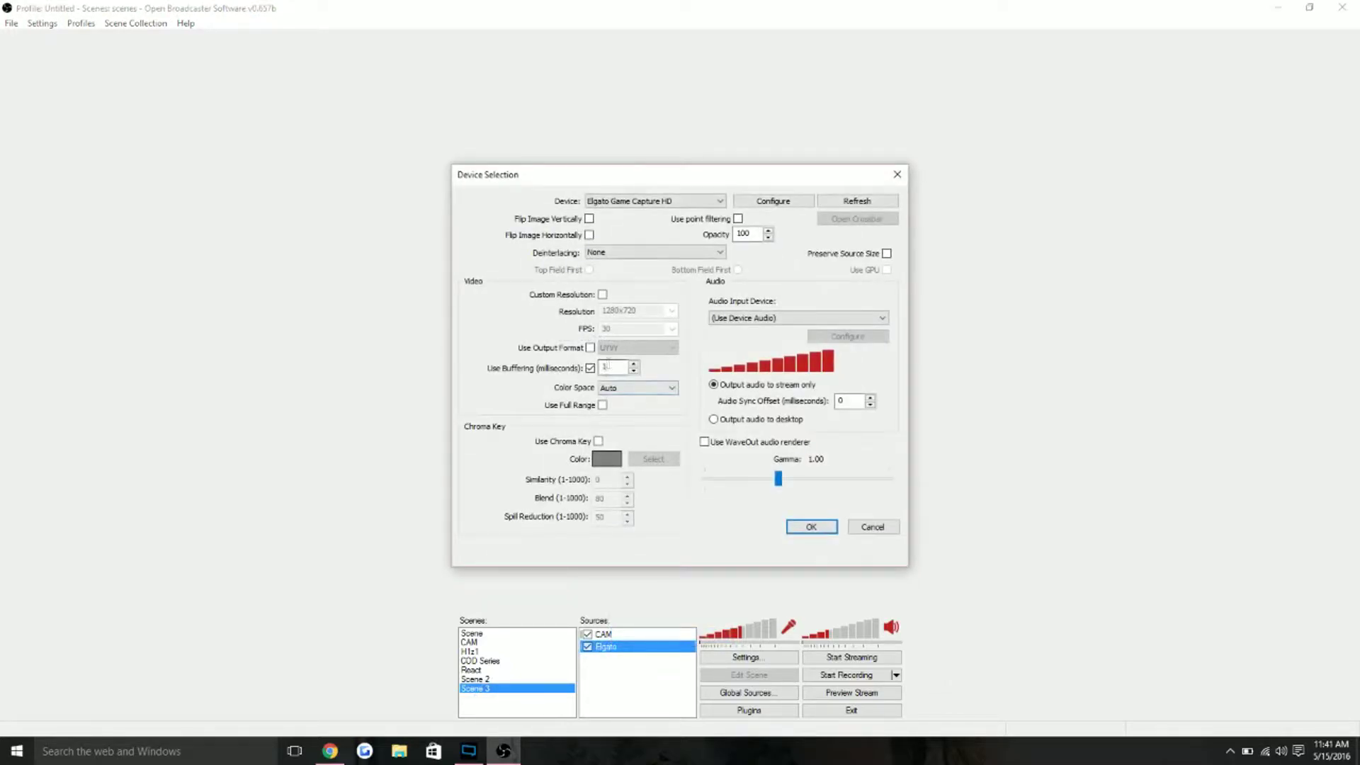
Turn on Use Buffering for the Elgato capture at 1 ms, then close the properties
left_click(590, 368)
left_click(590, 368)
double_click(606, 367)
type("1")
left_click(871, 527)
Review the CAM webcam source's Device Selection settings and close them with OK
right_click(609, 634)
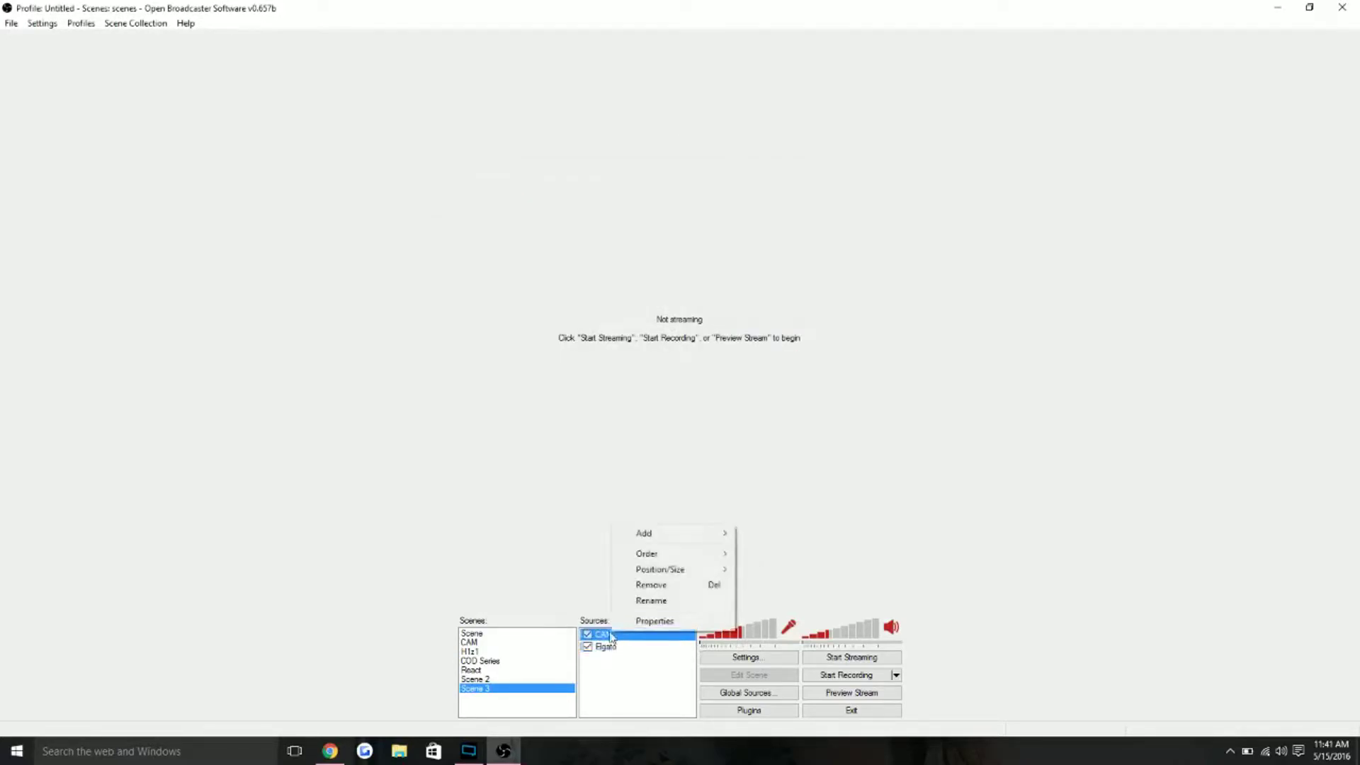
left_click(641, 616)
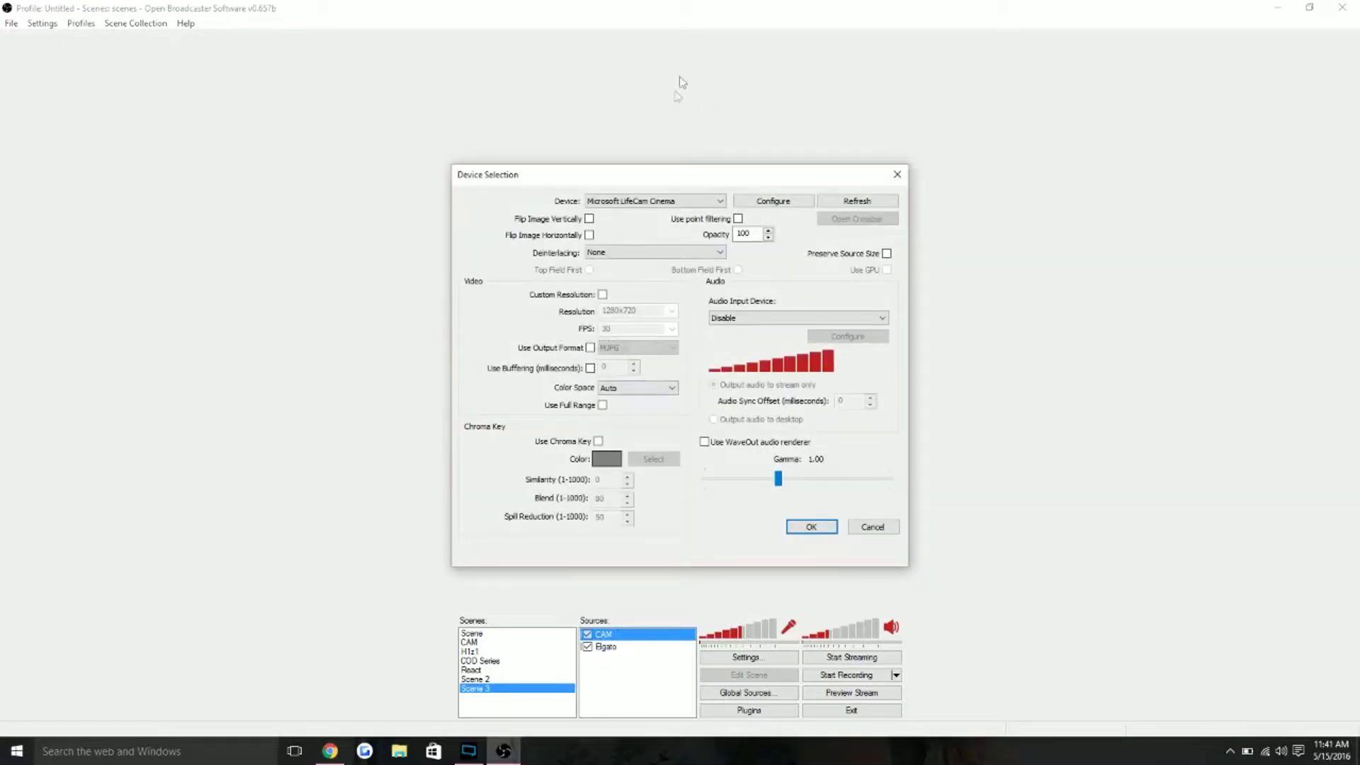
left_click(811, 526)
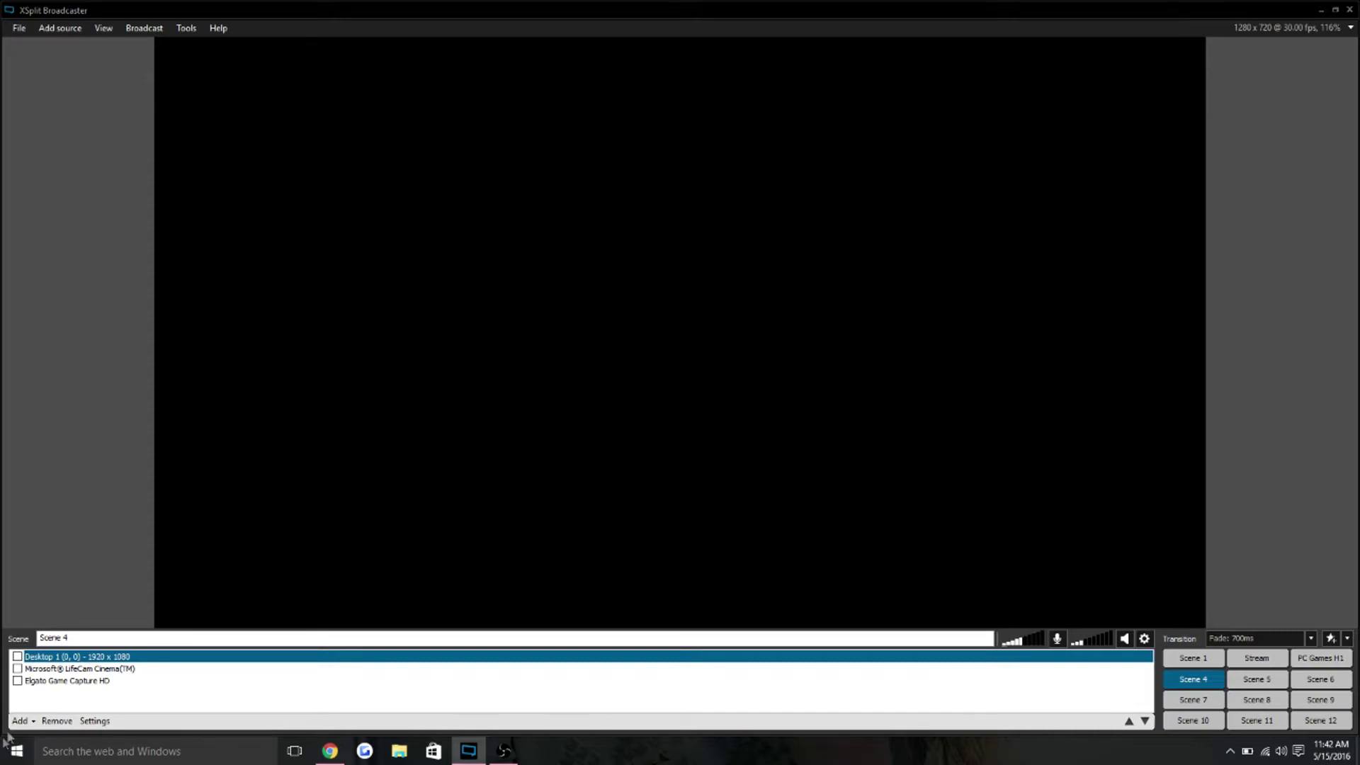
Browse the source-type list, then select the Microsoft LifeCam webcam source
left_click(21, 721)
mouse_move(132, 660)
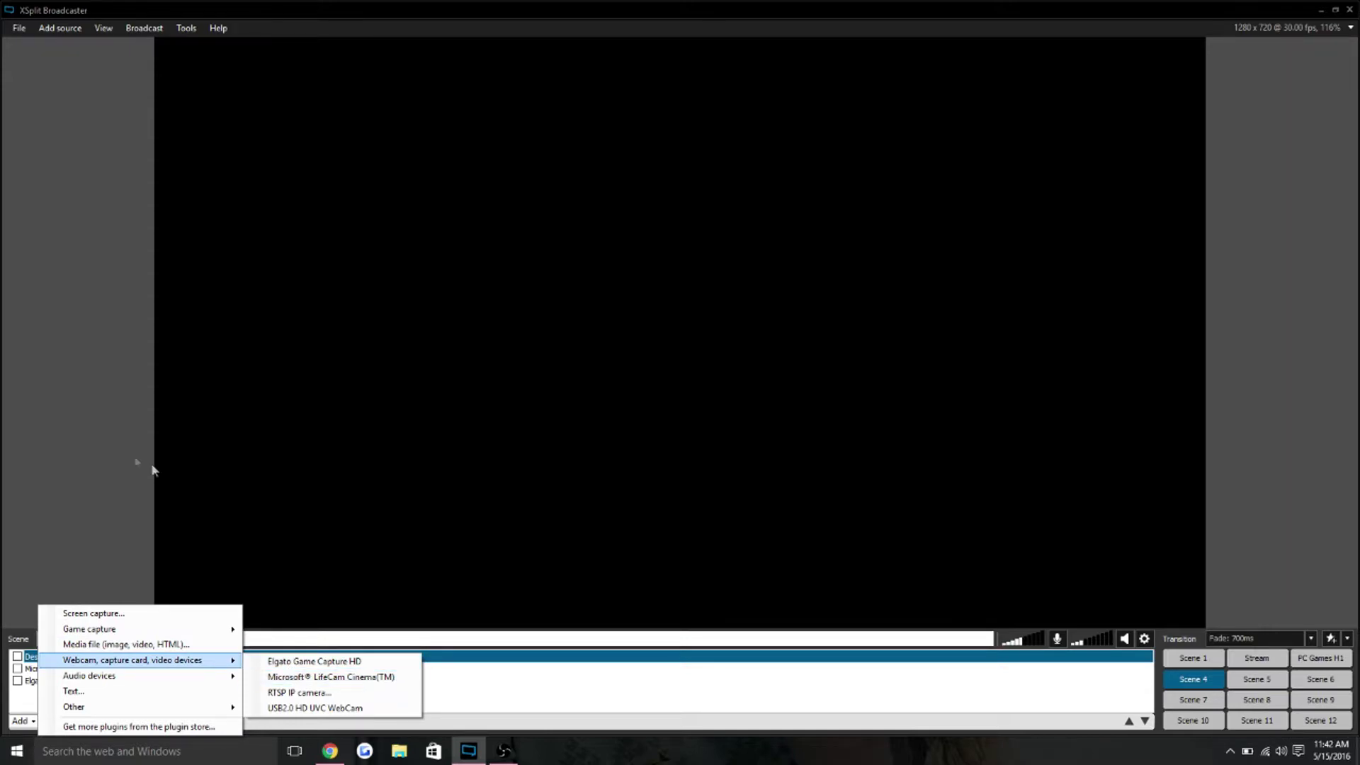
left_click(113, 462)
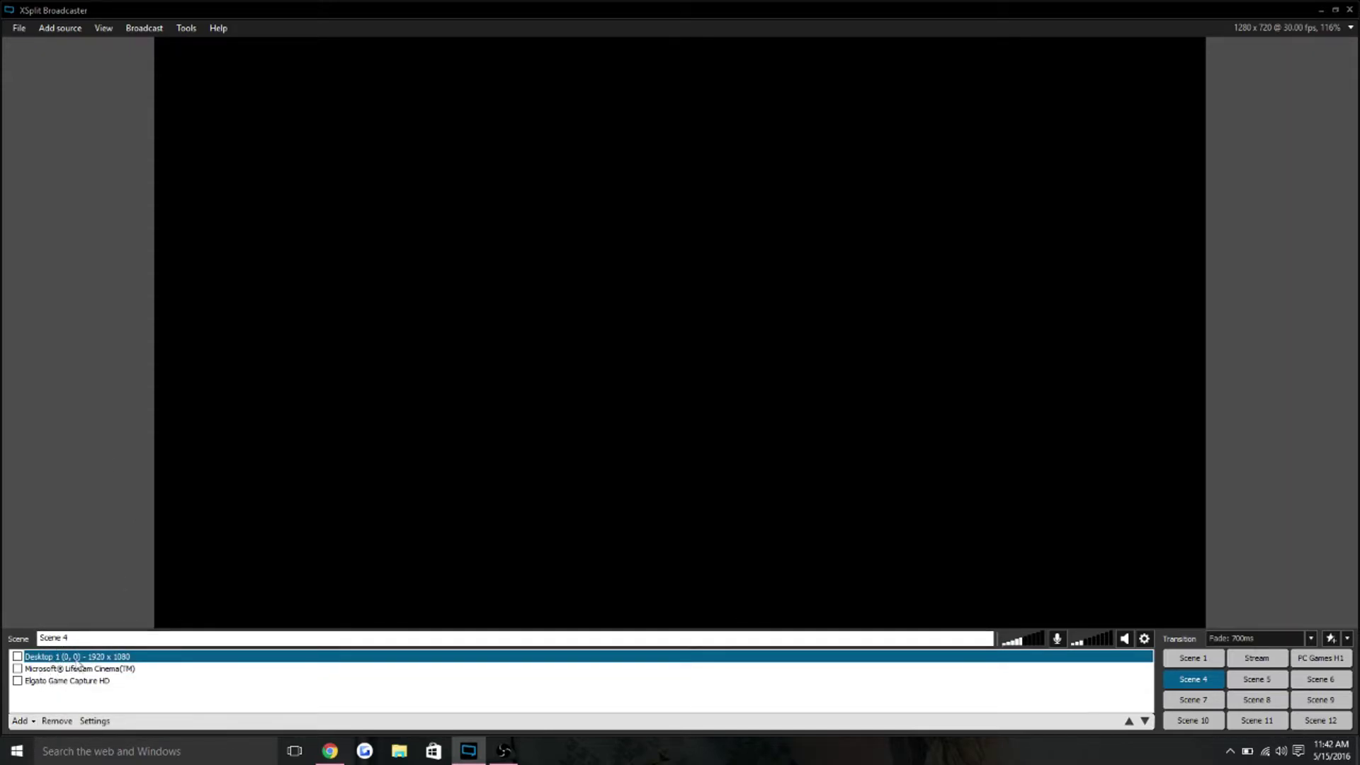
left_click(41, 681)
left_click(42, 670)
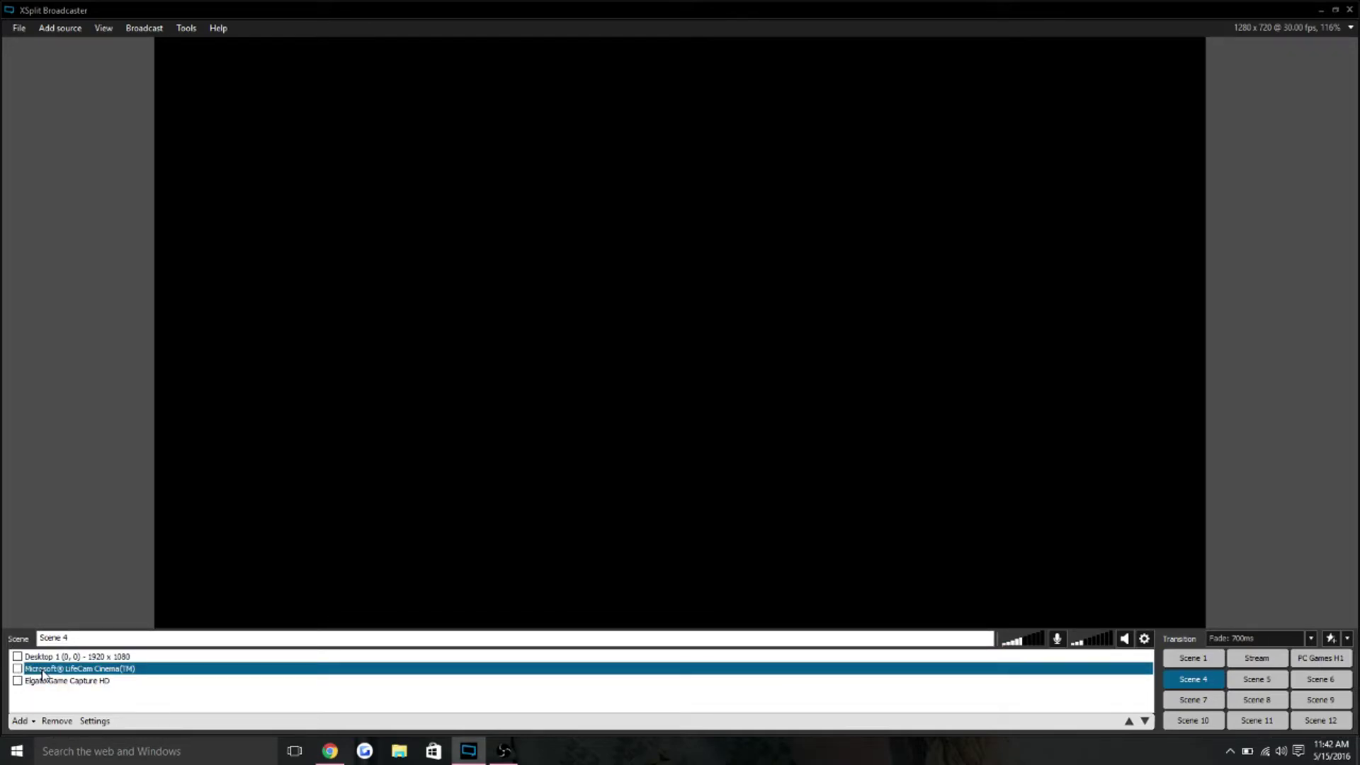
Set the LifeCam webcam delay to 1000 ms and bring up the general audio settings
double_click(94, 670)
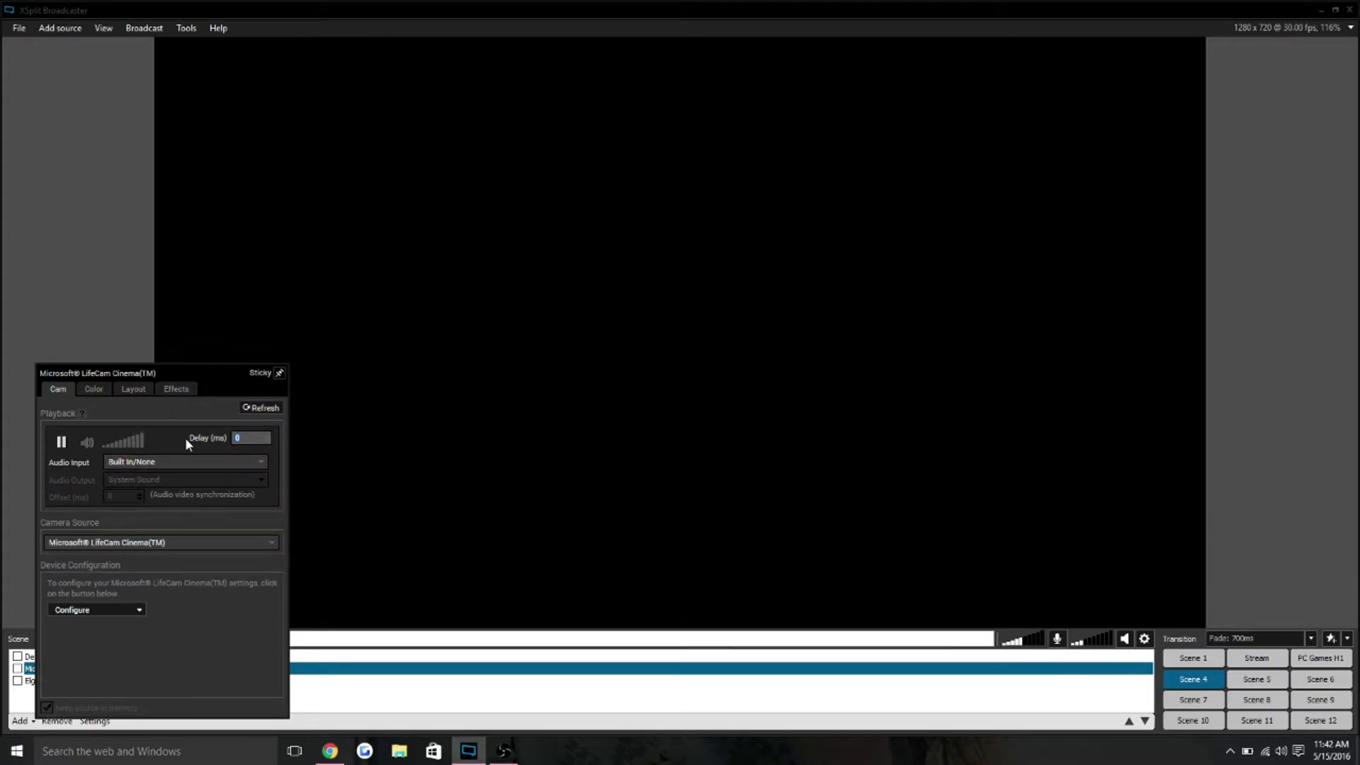
type("00")
type("0")
key("Return")
left_click(84, 312)
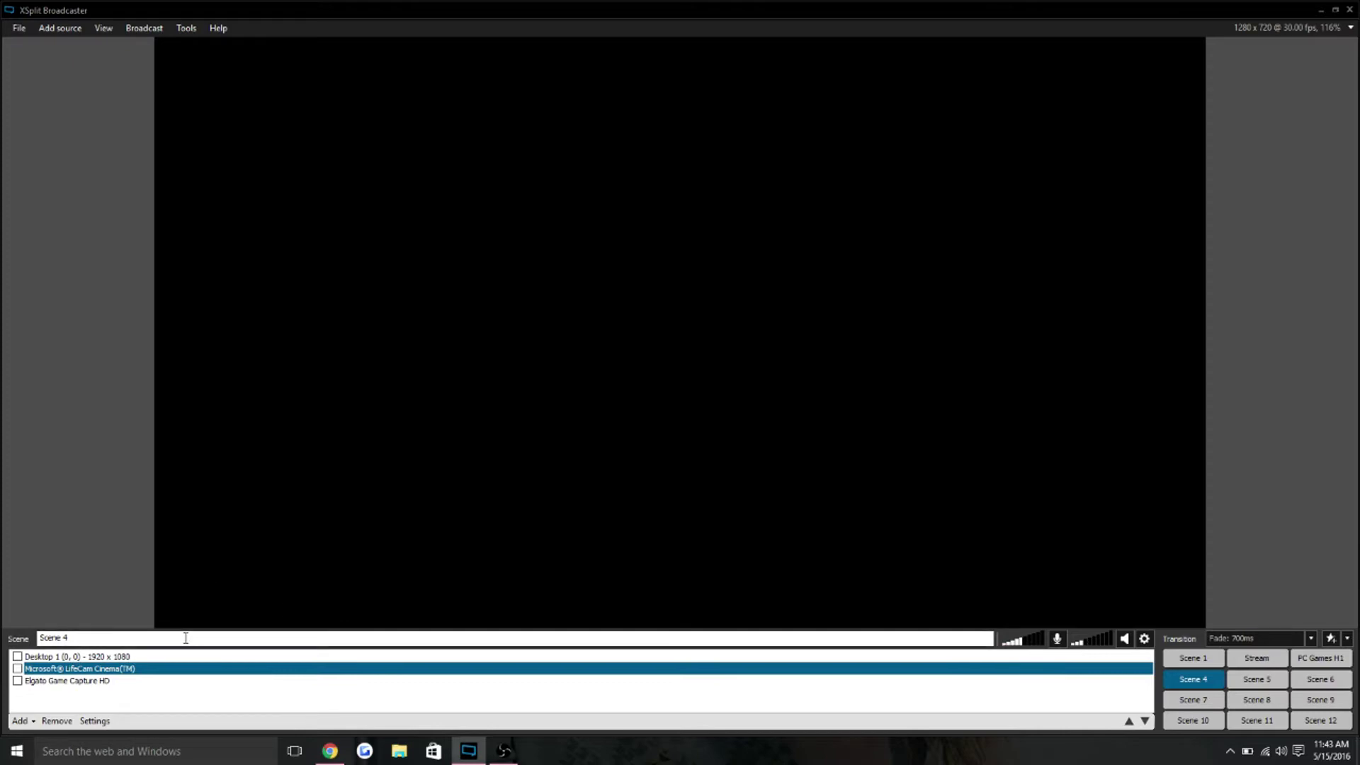
left_click(1144, 639)
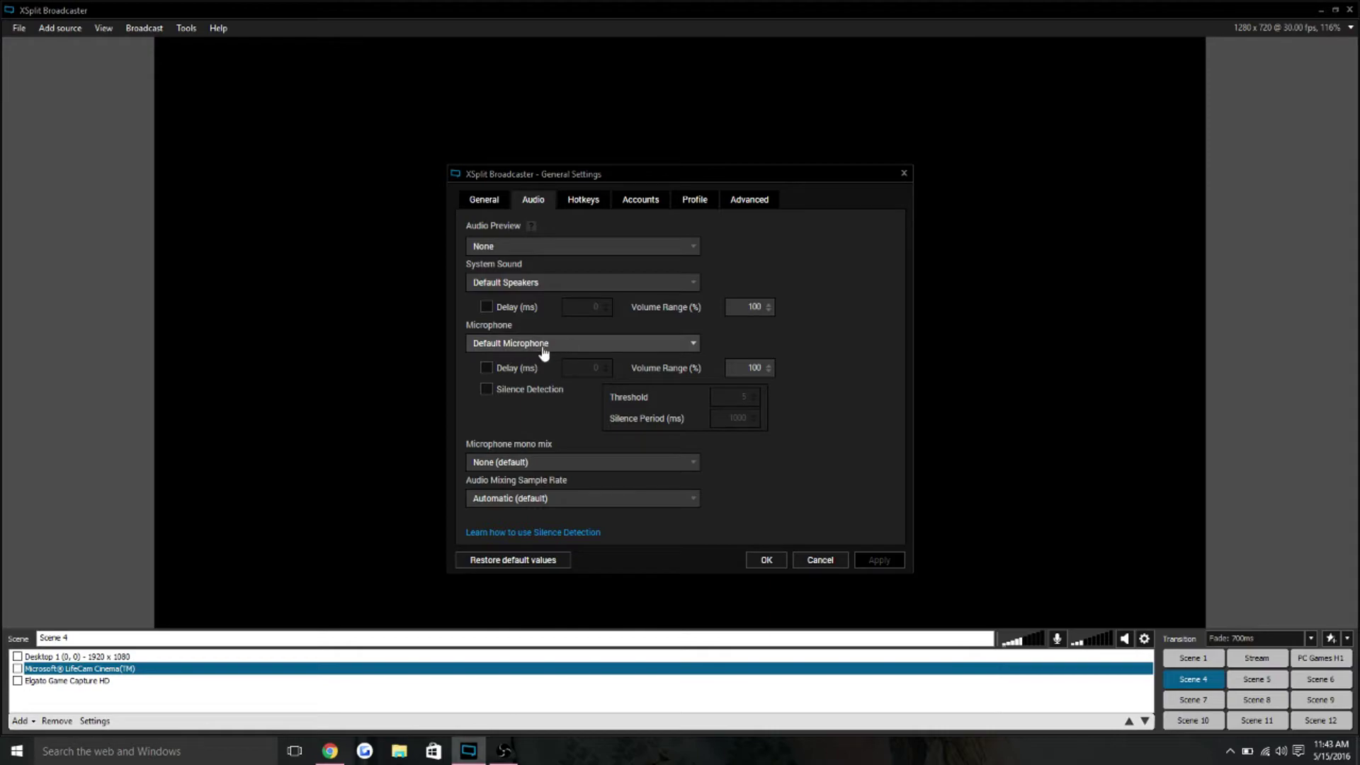
Tick Microphone Delay and set it to 1000 ms
left_click(486, 369)
left_click(609, 368)
type("1000")
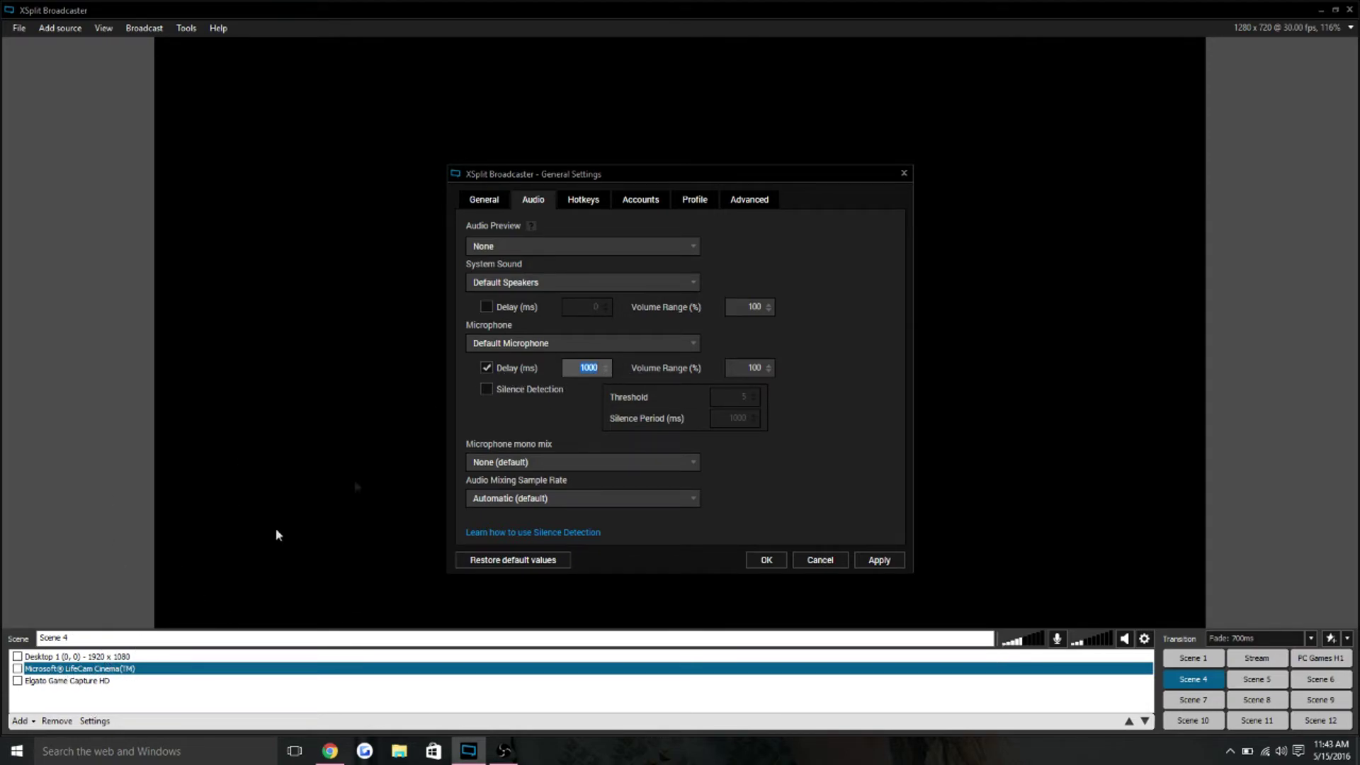
left_click(574, 421)
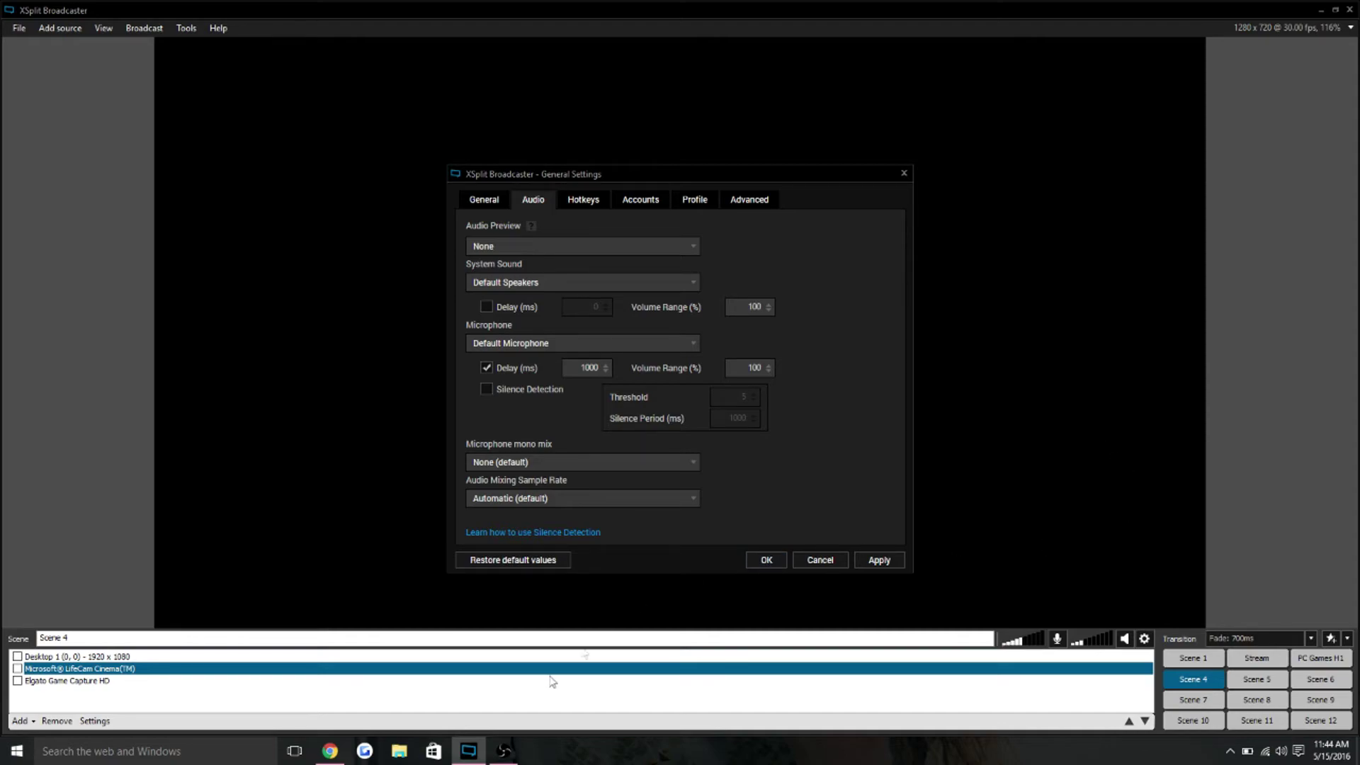
Enable System Sound Delay at 1000 ms, apply, and close General Settings
left_click(485, 306)
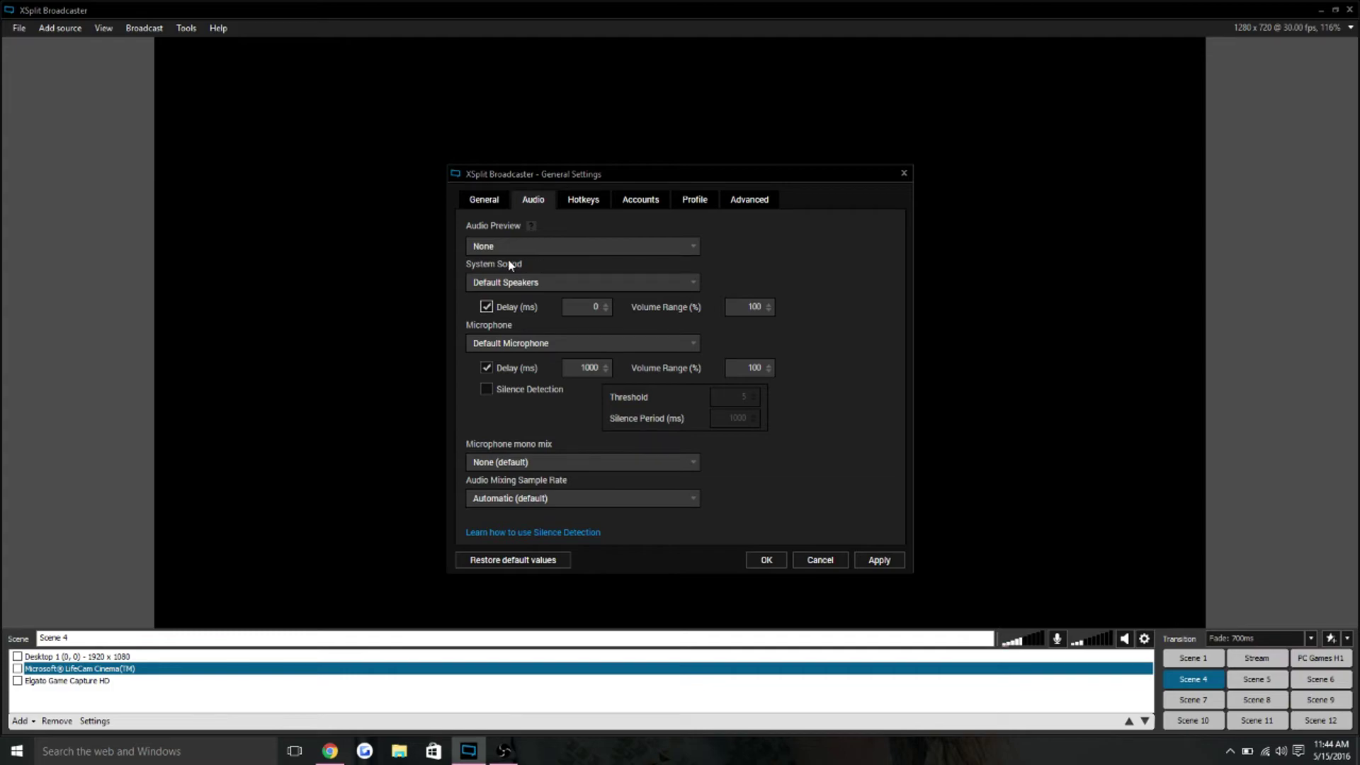
double_click(584, 306)
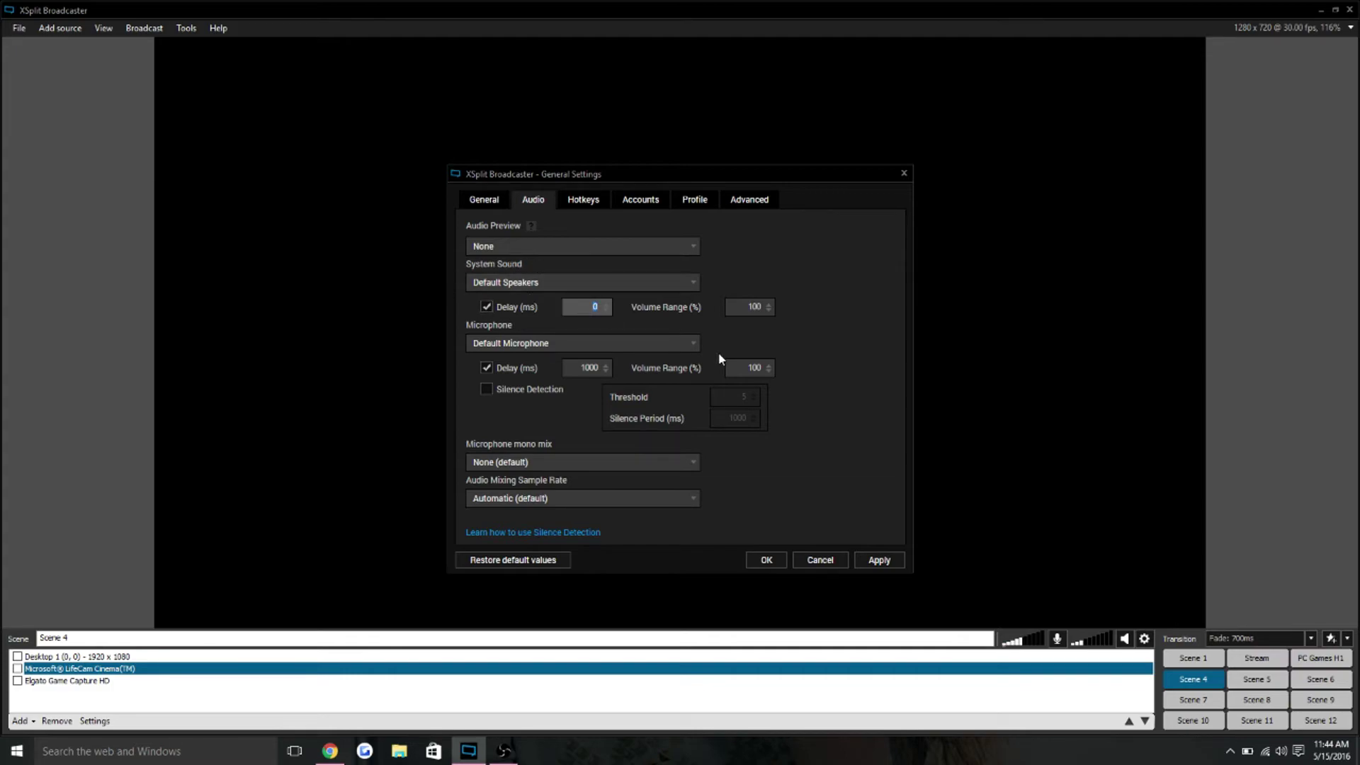
type("1000")
left_click(872, 557)
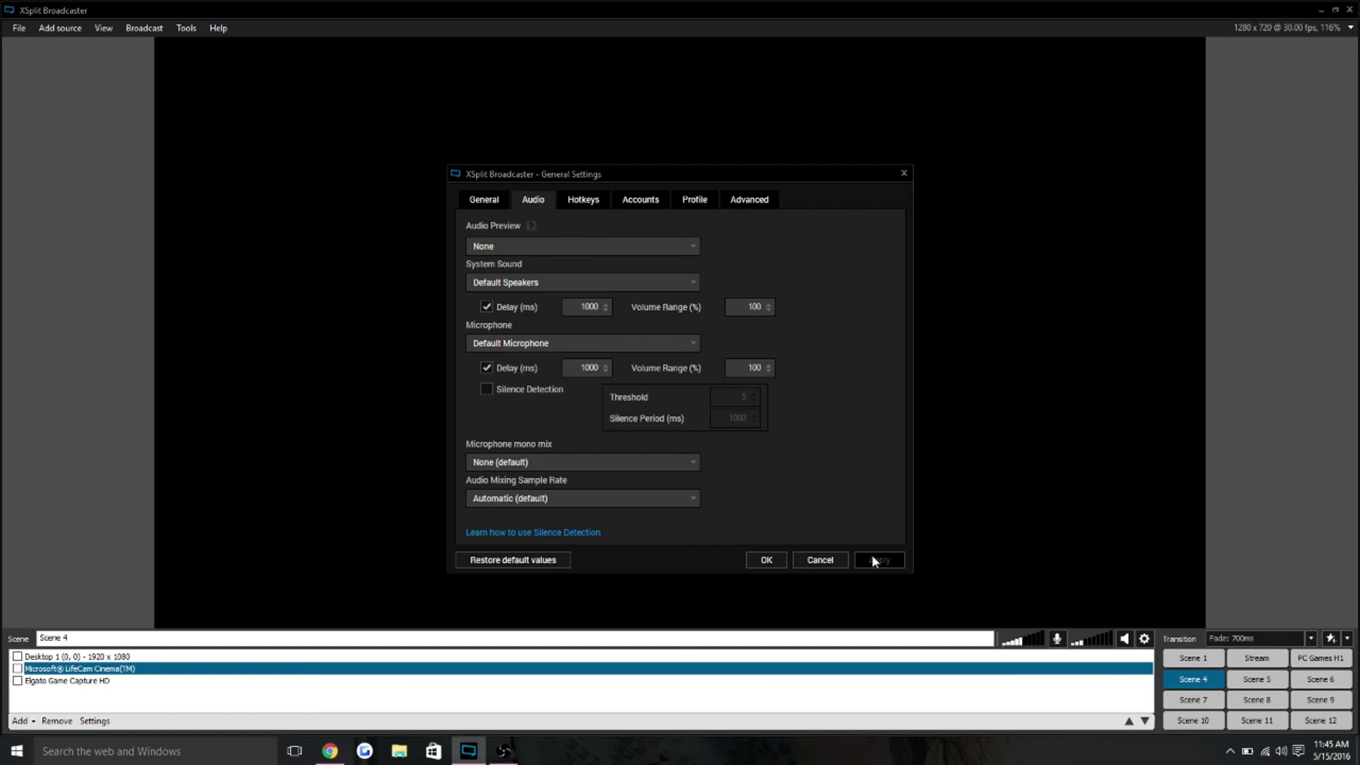
key("Escape")
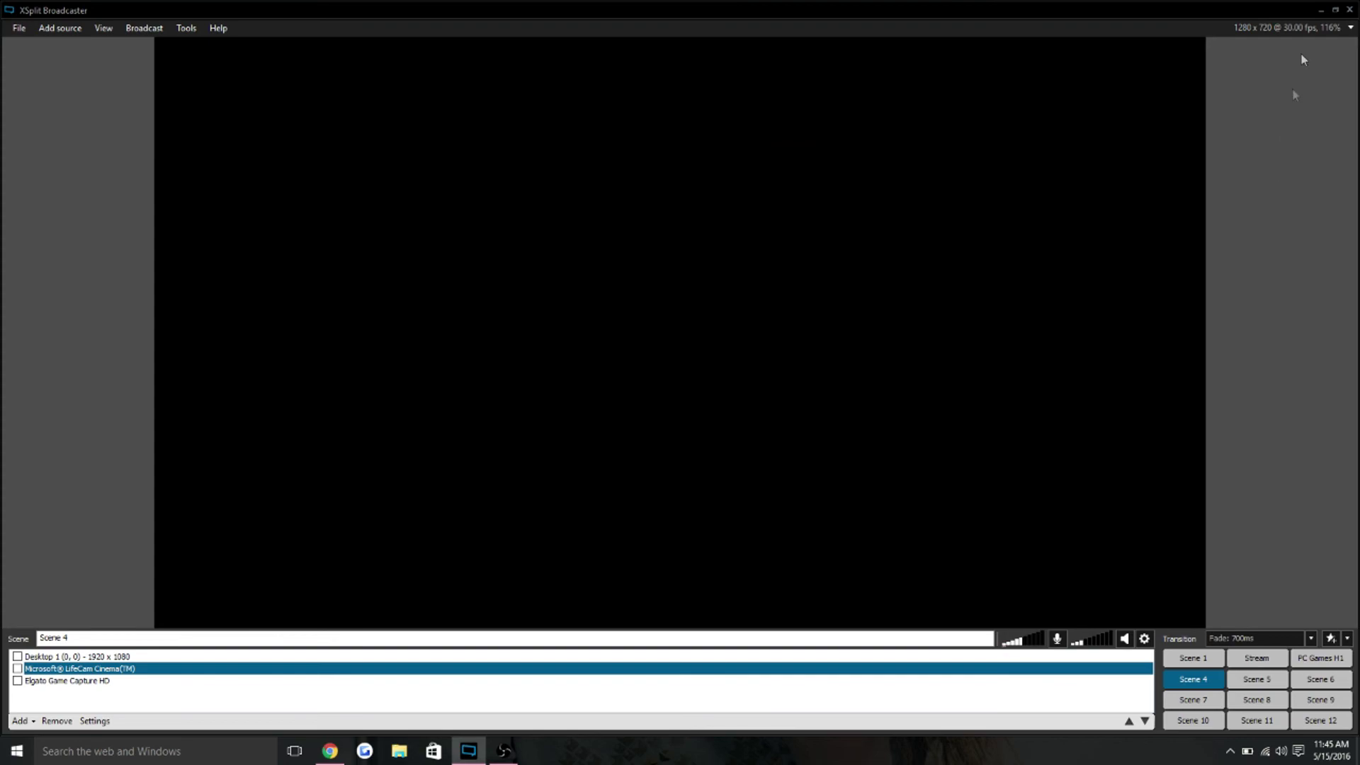
Change the 1280 x 720 output frame rate from 30 to 60 fps
left_click(1298, 29)
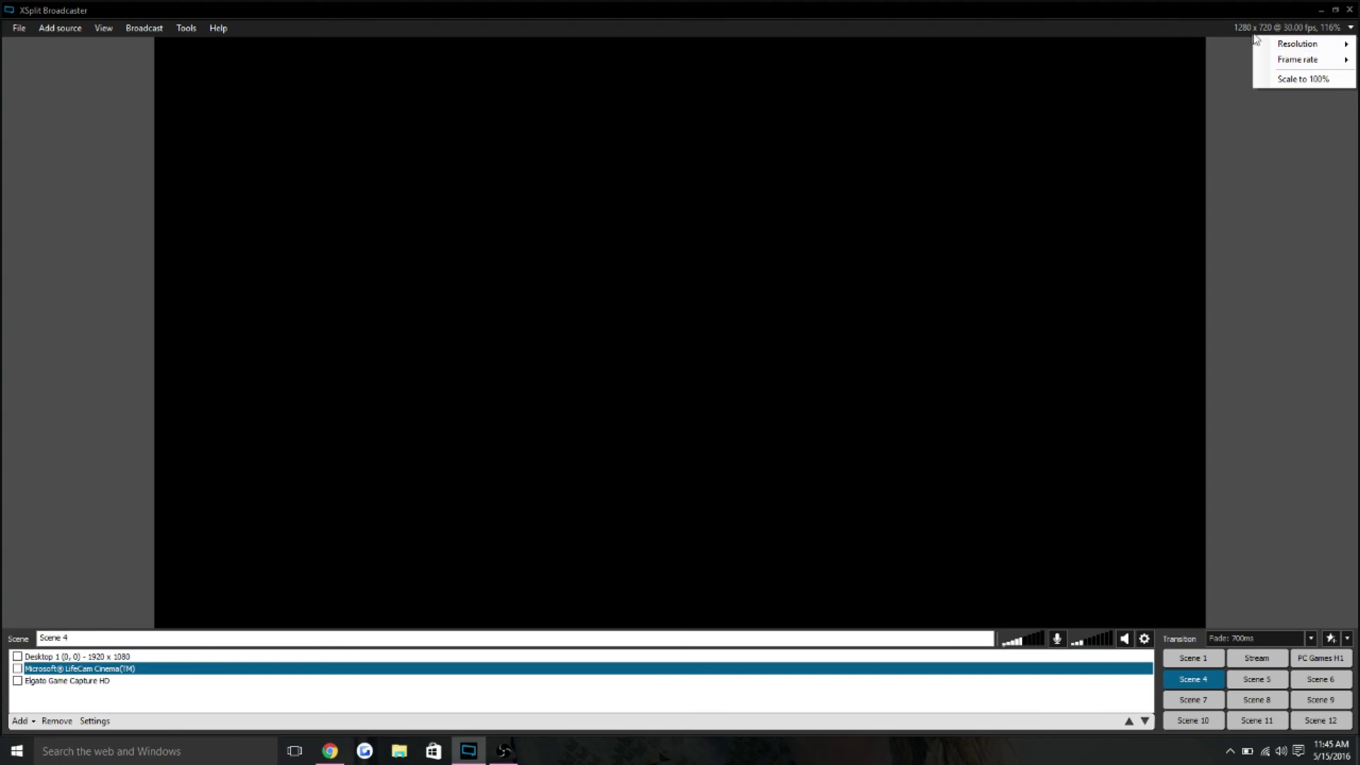
left_click(1297, 61)
left_click(1204, 81)
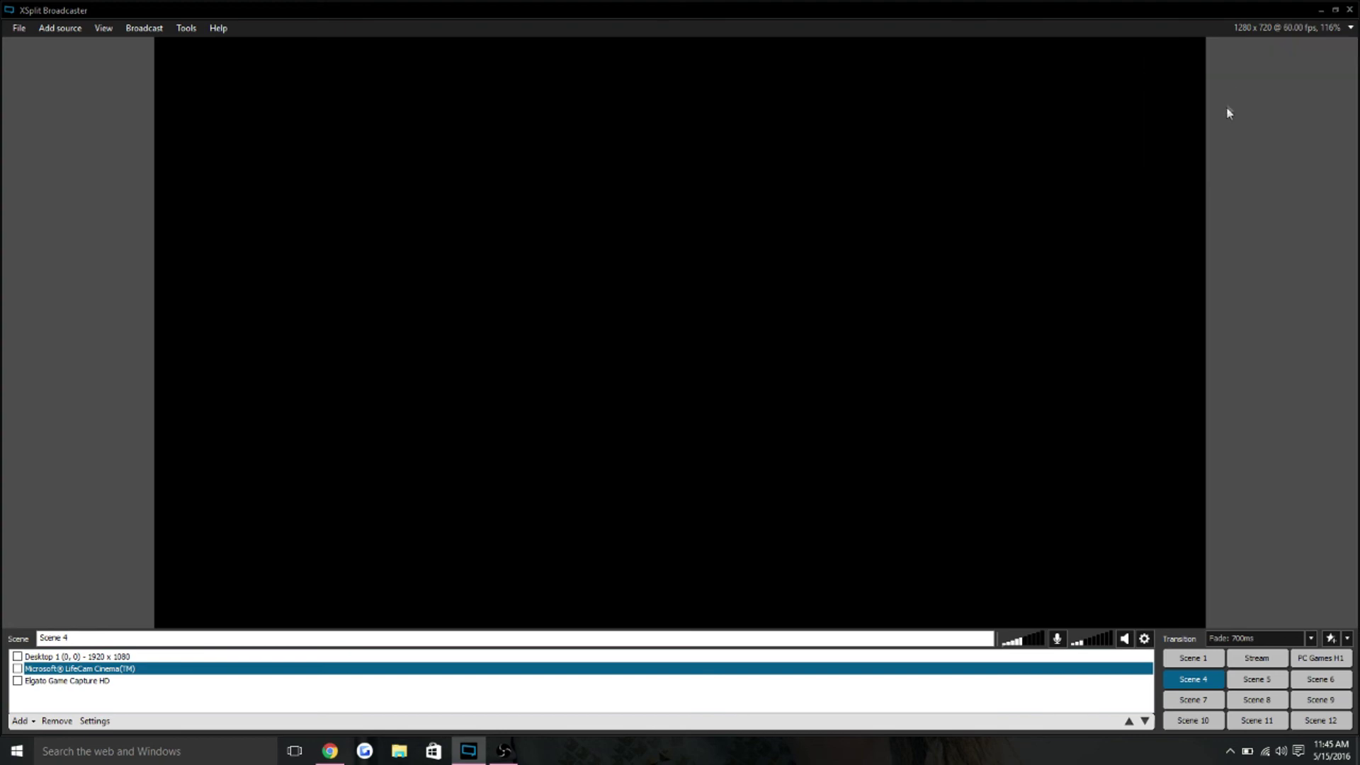